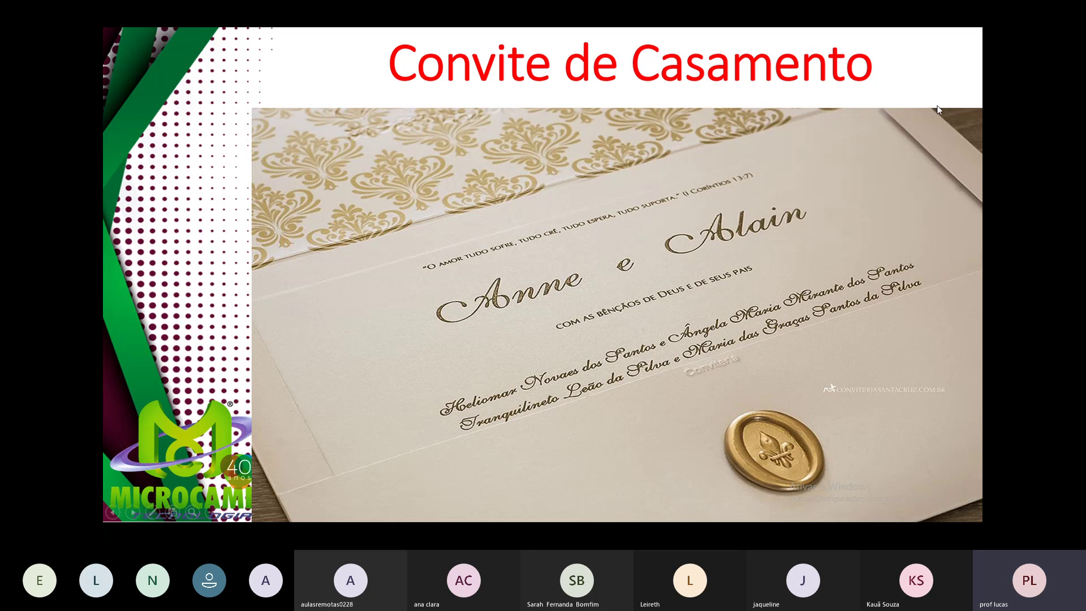
Bring up the Alt+Tab window switcher over the wedding invitation slideshow.
key(alt+Tab)
key(alt+Tab)
key(alt+Tab)
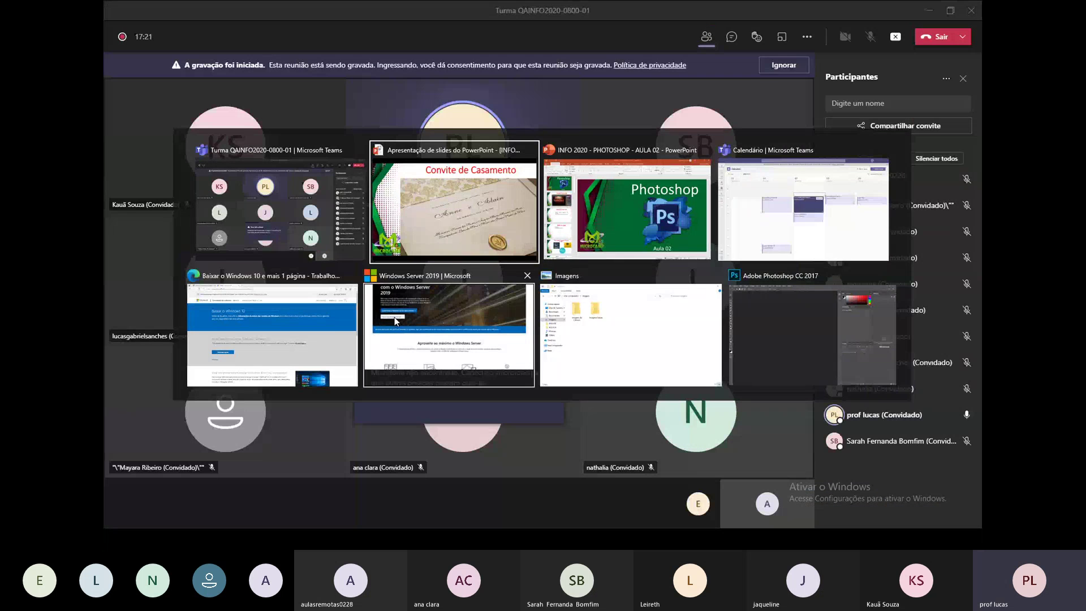
Switch to Edge and search Google for 'google fonts' in a new tab.
click(397, 321)
click(387, 9)
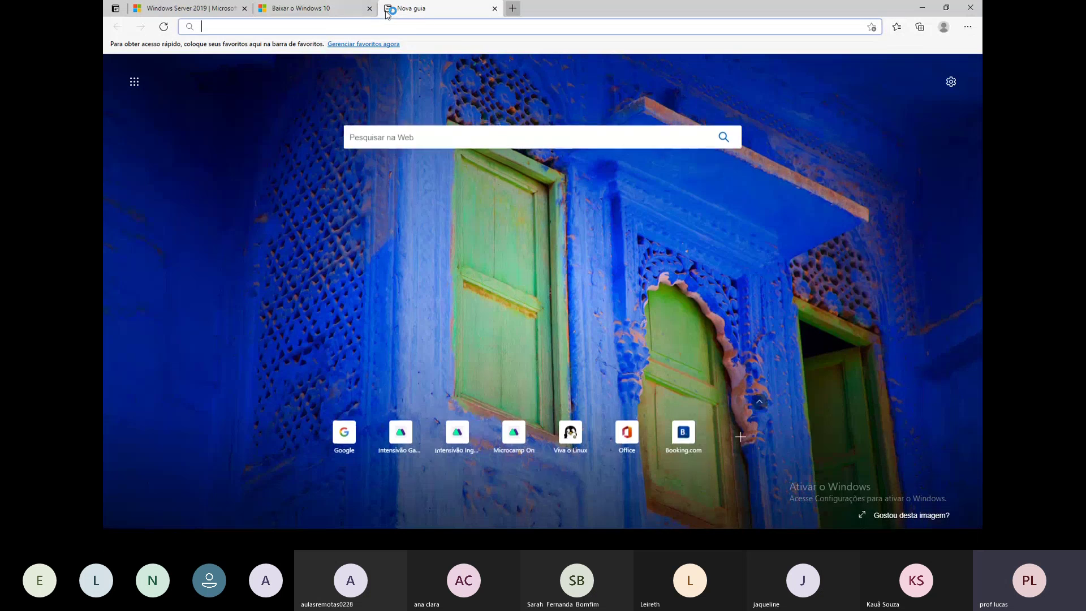
text(googl)
key(Return)
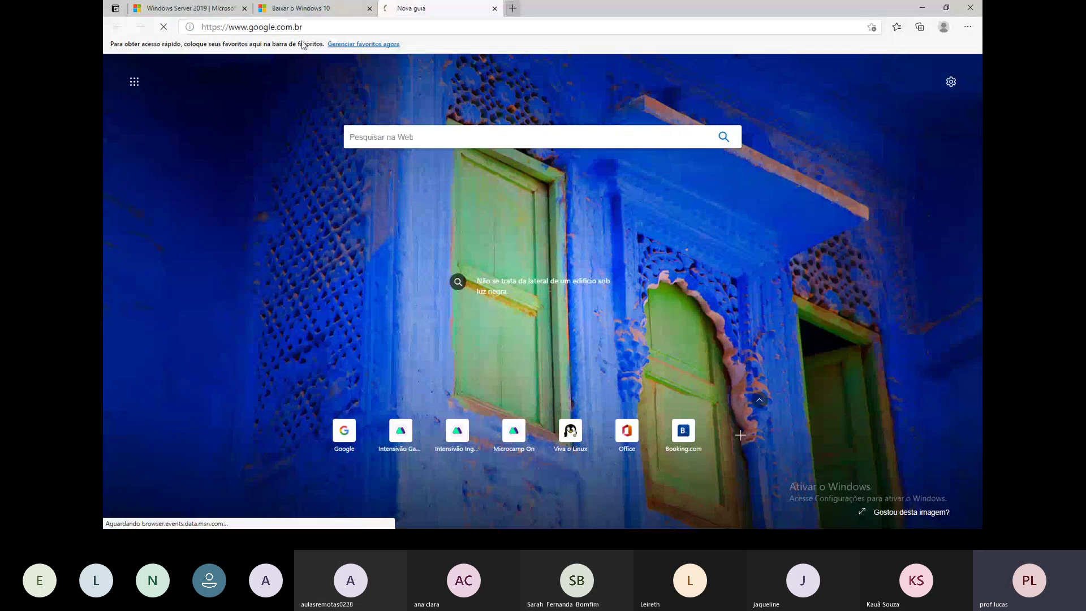
text(goo)
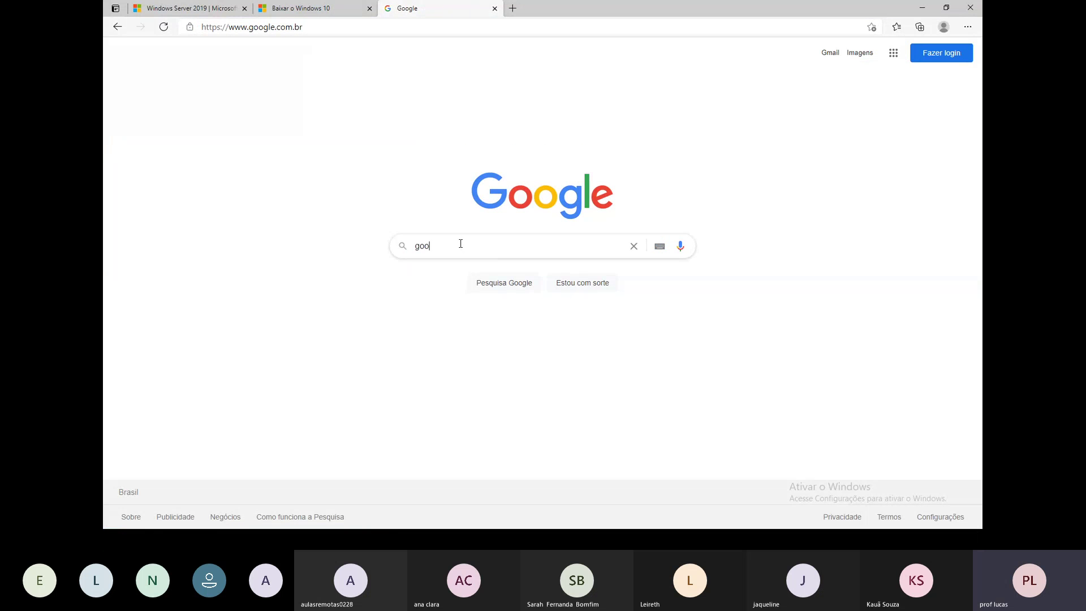
text(gle fonts)
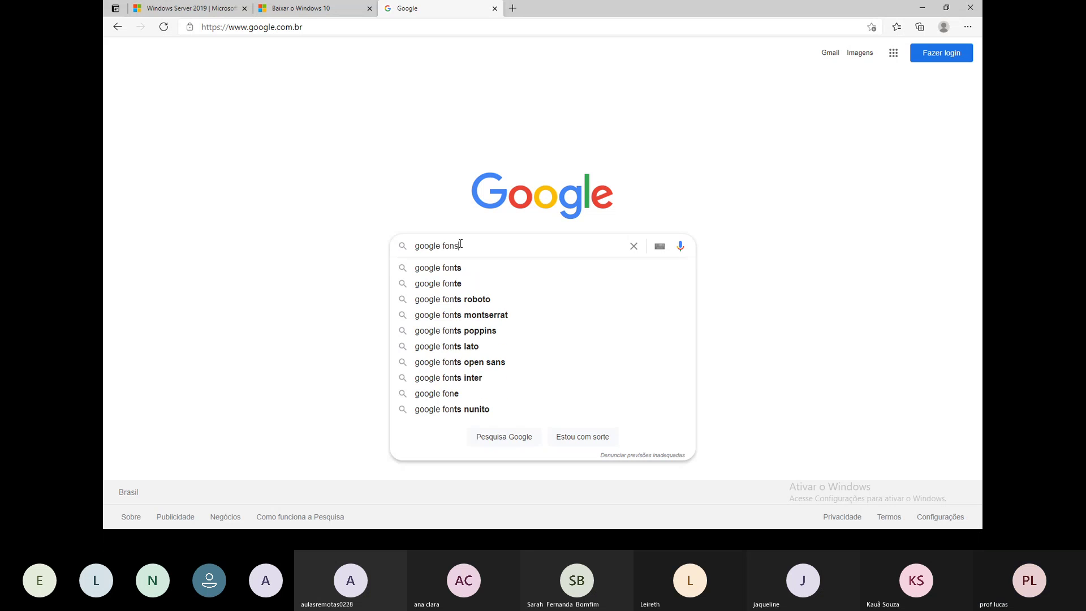
key(Return)
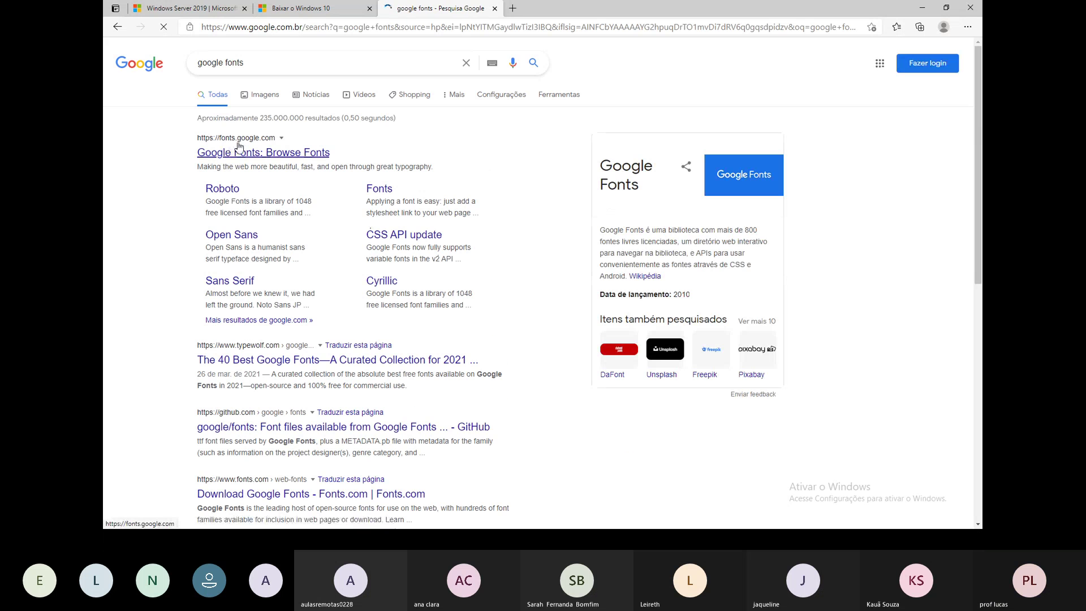
Open the Google Fonts Browse Fonts result and scroll down to the Press Start 2P card.
click(246, 152)
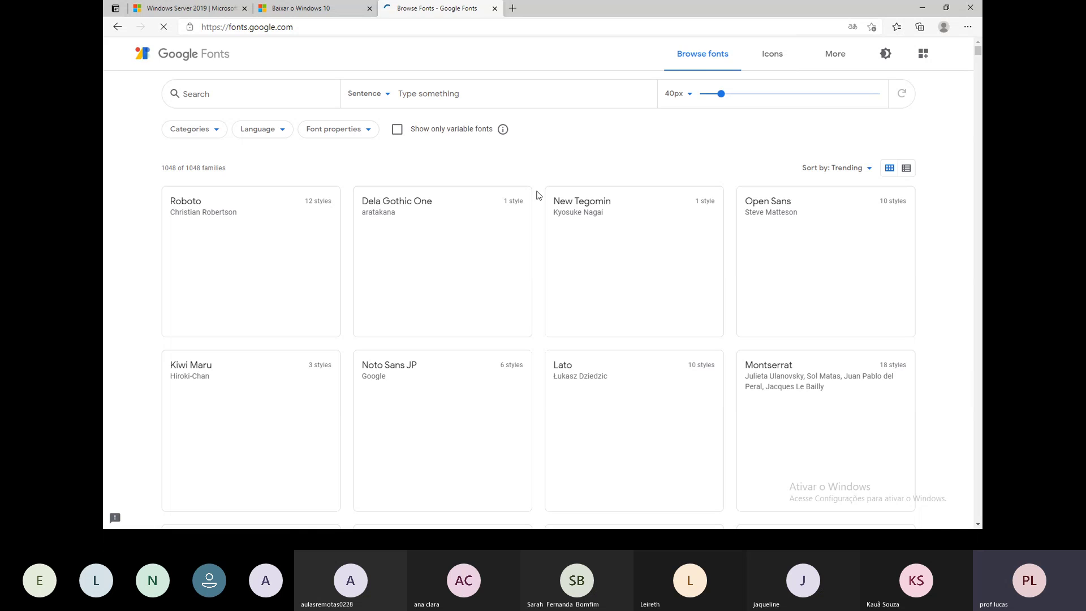
scroll(538, 195, down, 12)
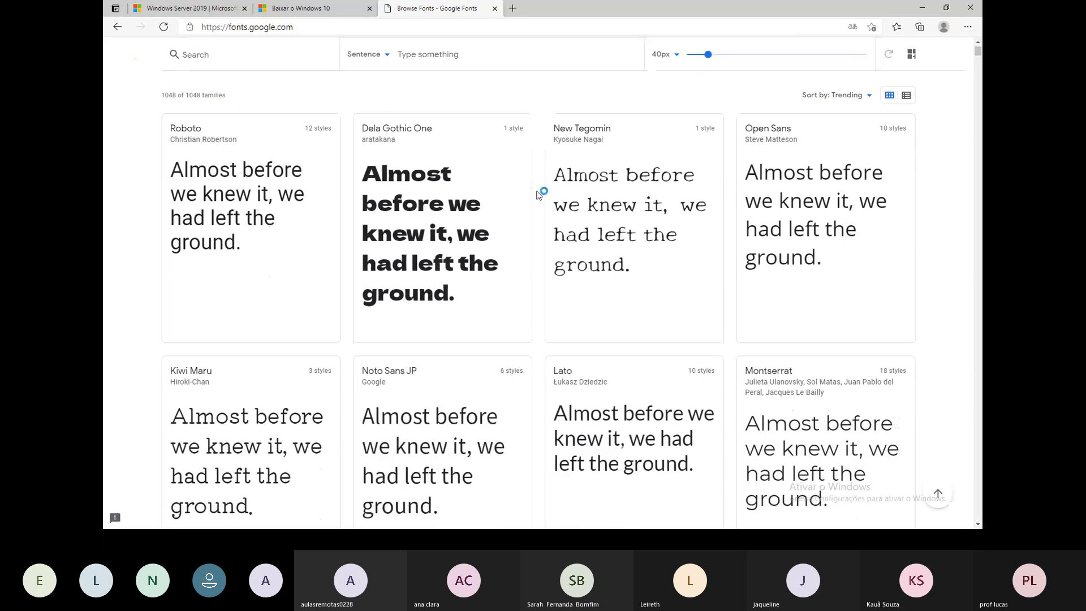
scroll(538, 194, down, 18)
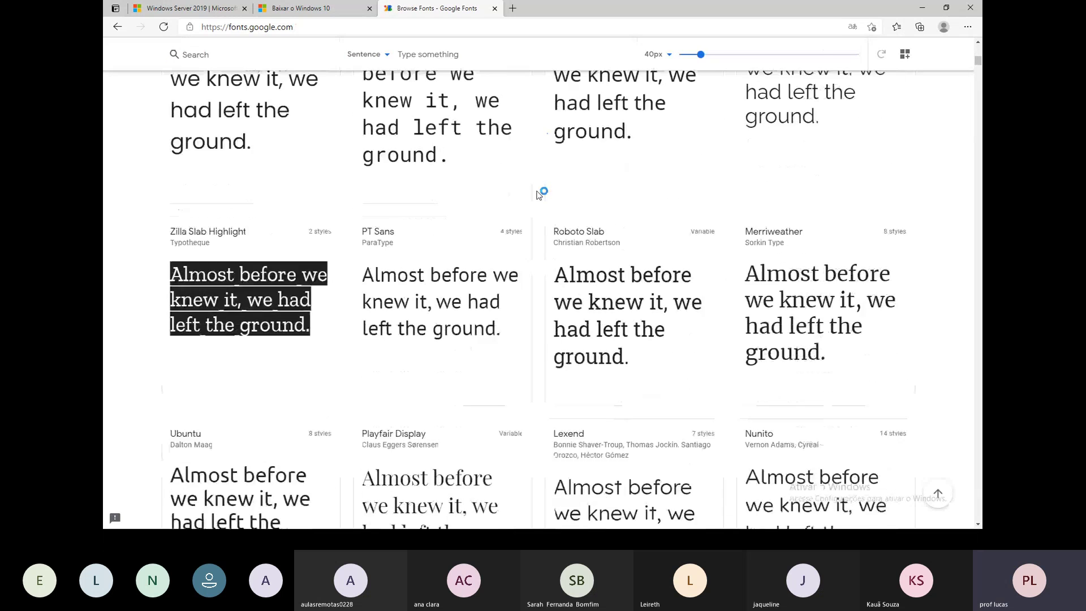
scroll(538, 194, down, 10)
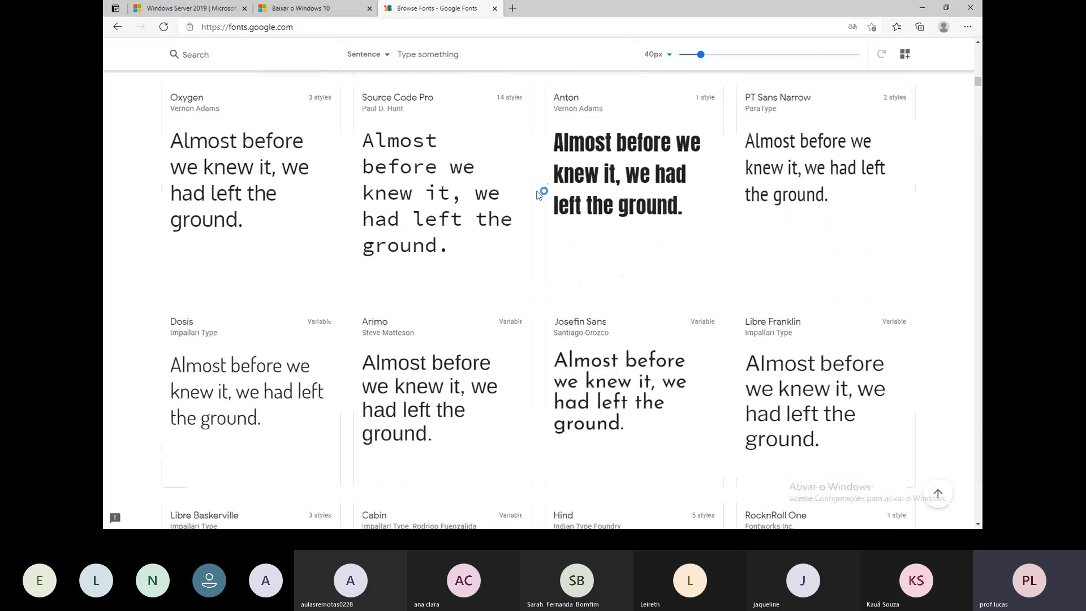
scroll(539, 194, down, 12)
scroll(862, 121, up, 1)
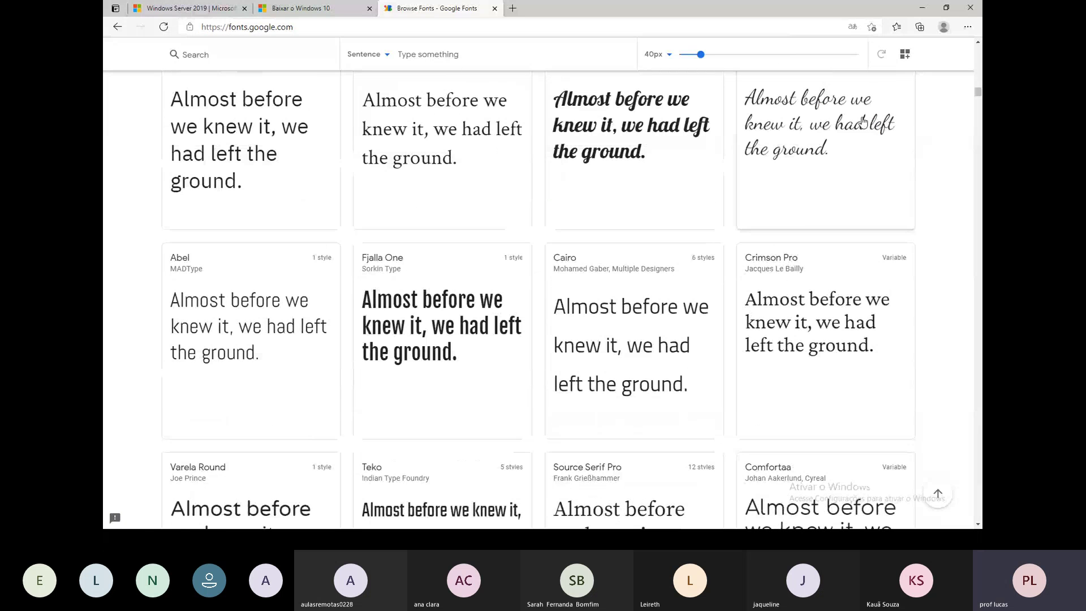
scroll(658, 193, down, 3)
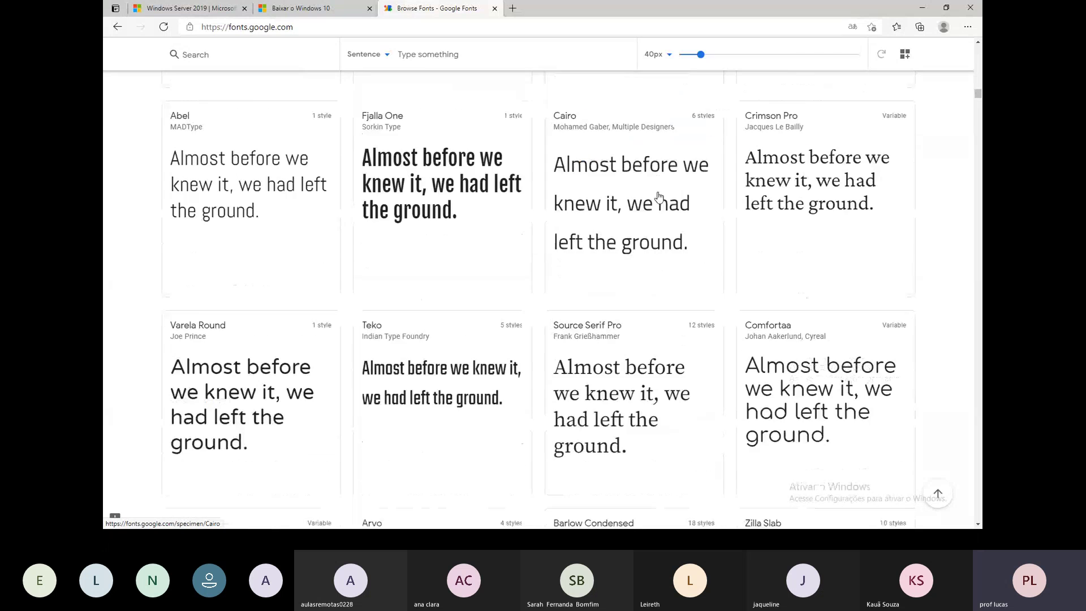
scroll(659, 196, down, 15)
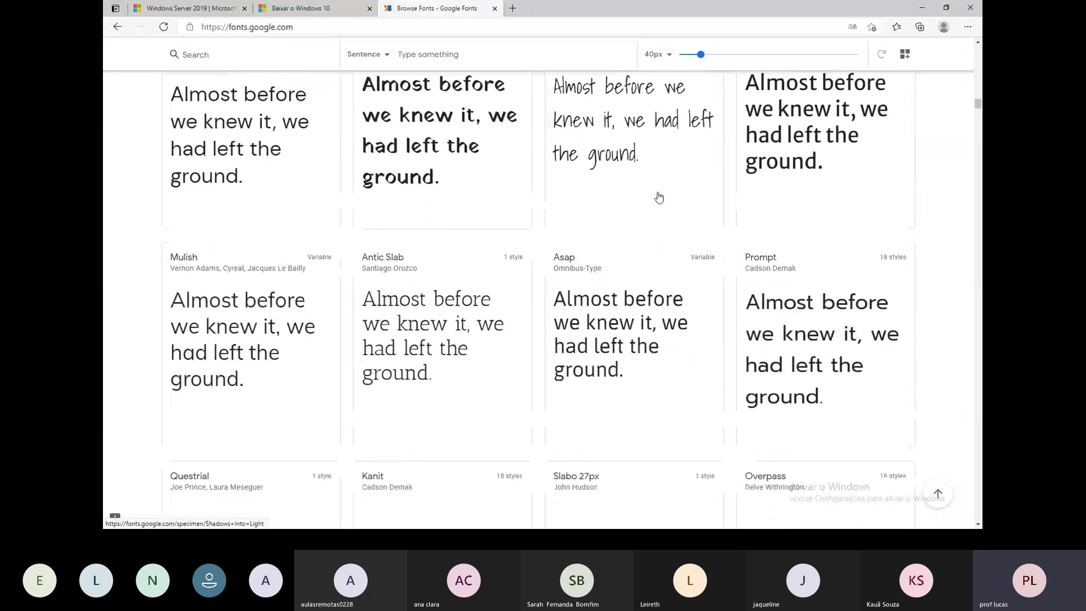
scroll(658, 196, down, 15)
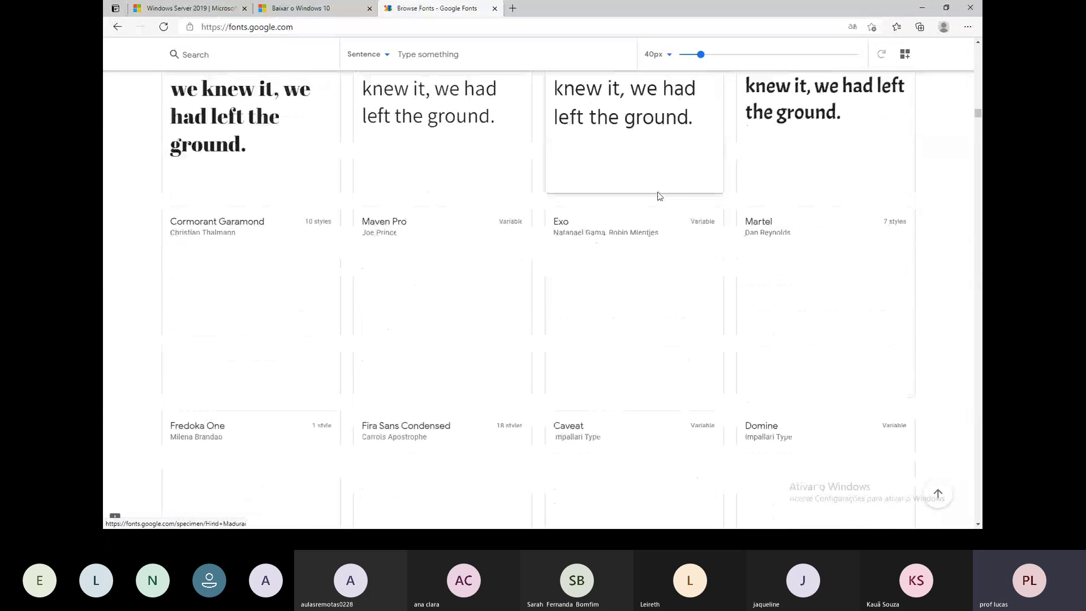
scroll(660, 197, down, 5)
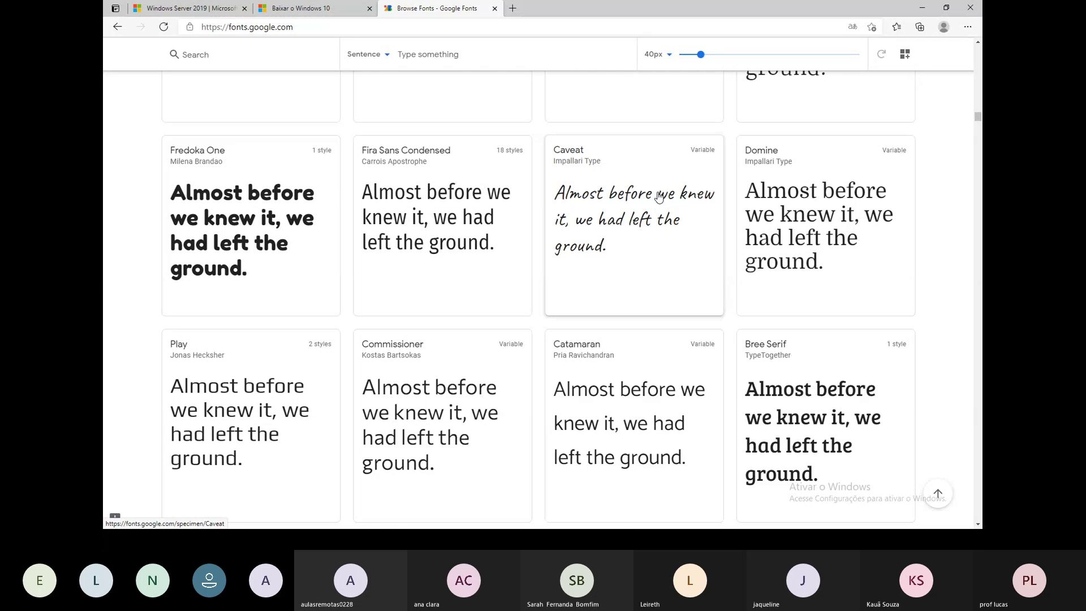
scroll(706, 209, down, 15)
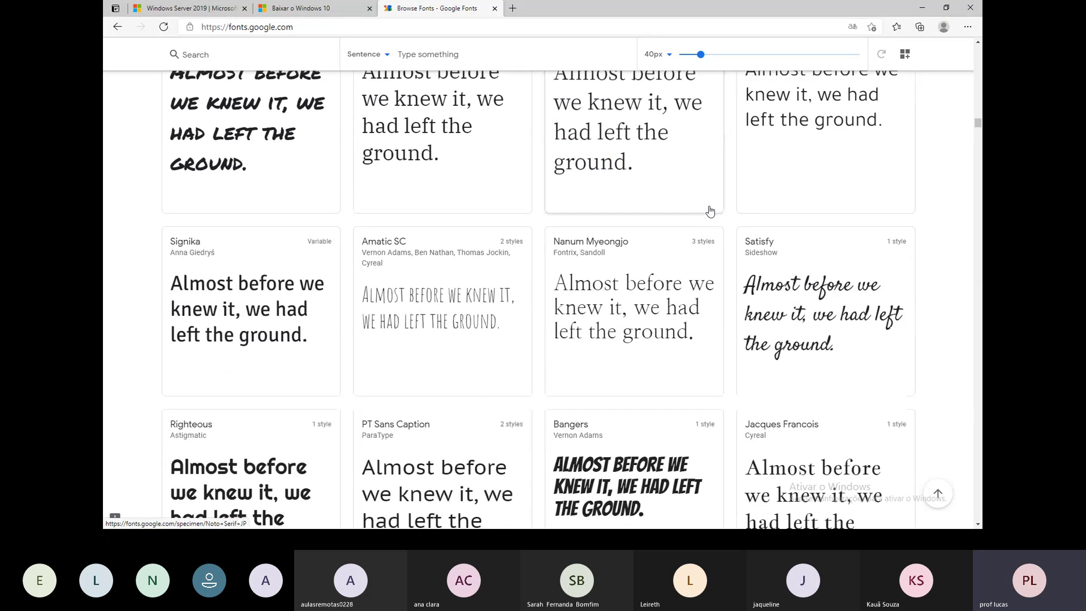
scroll(710, 212, down, 15)
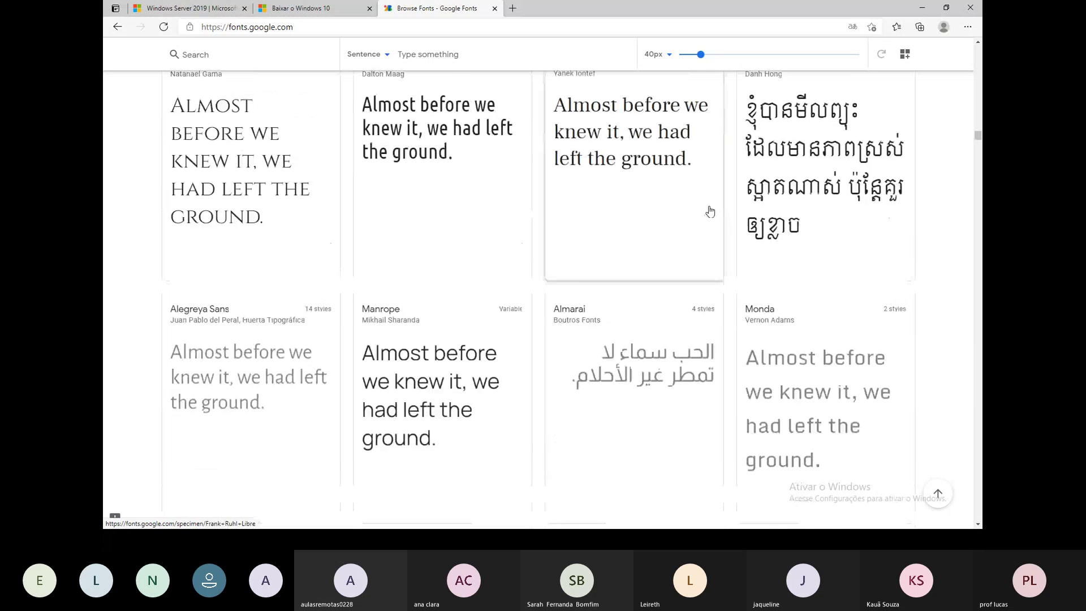
scroll(710, 211, down, 15)
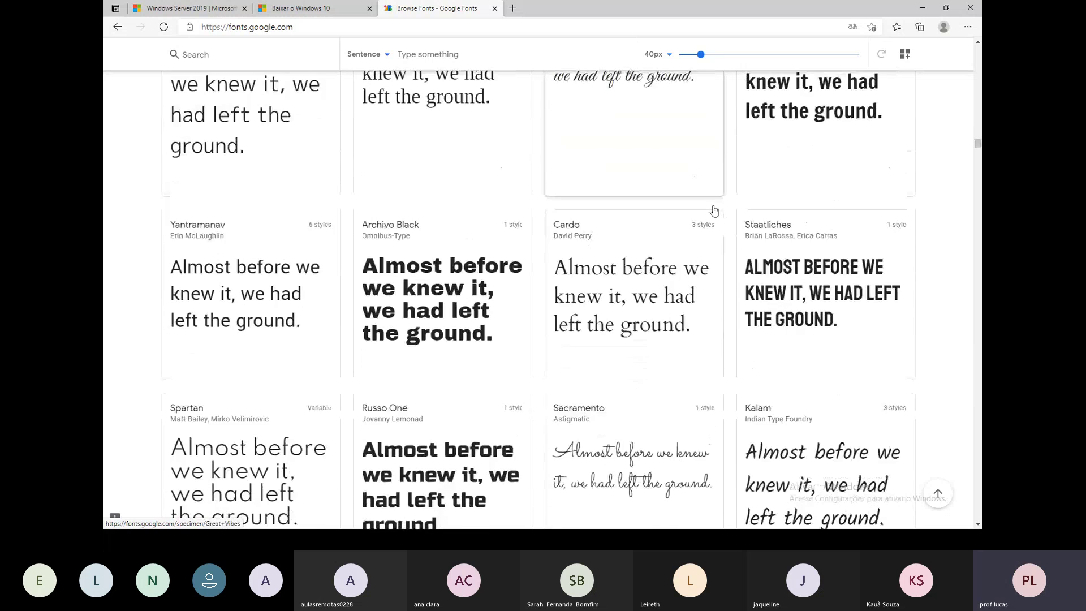
scroll(714, 210, down, 10)
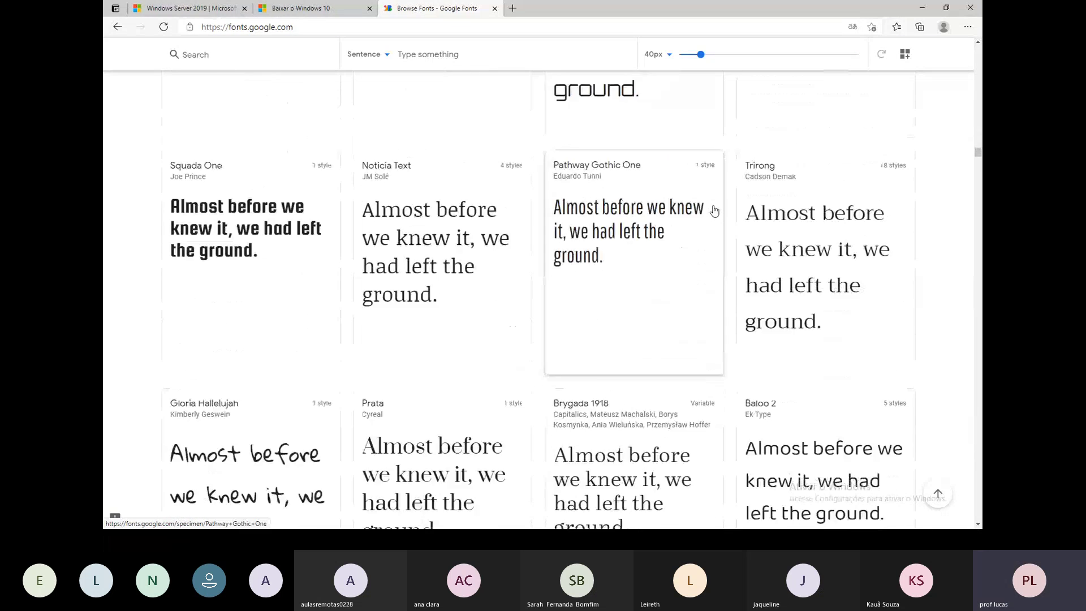
scroll(711, 211, down, 5)
scroll(712, 211, up, 3)
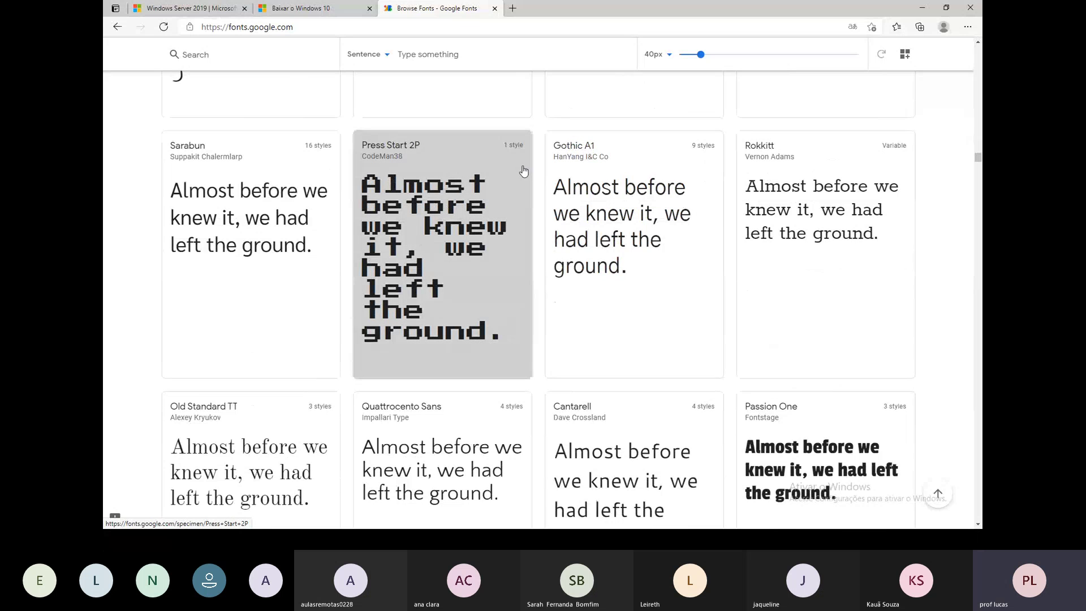
Download the Press Start 2P family as Press_Start_2P.zip and open it in WinRAR.
click(480, 183)
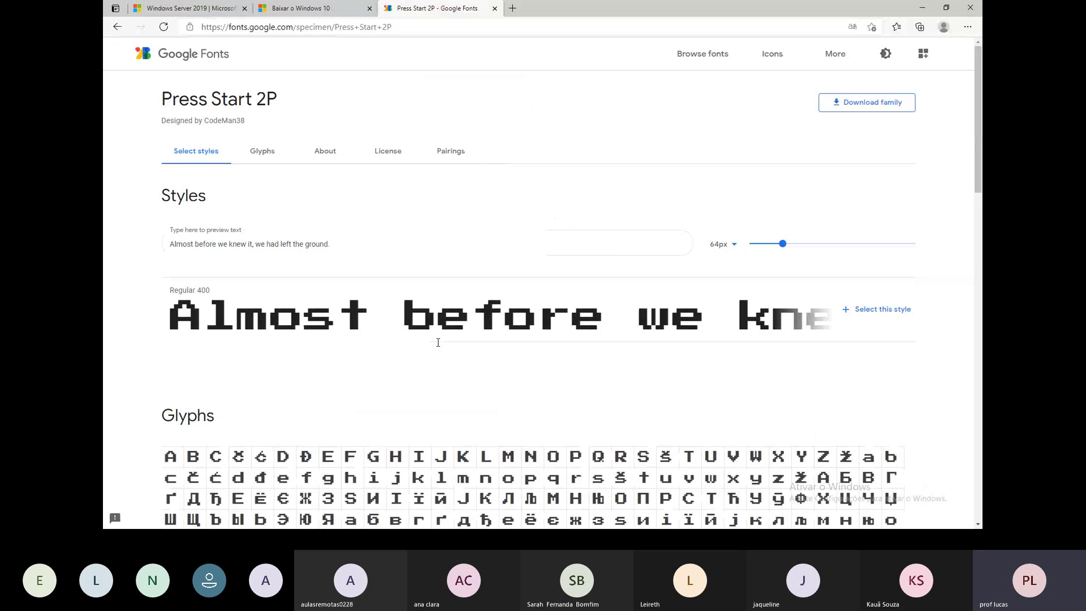
scroll(352, 467, down, 2)
scroll(528, 206, down, 1)
scroll(509, 242, up, 1)
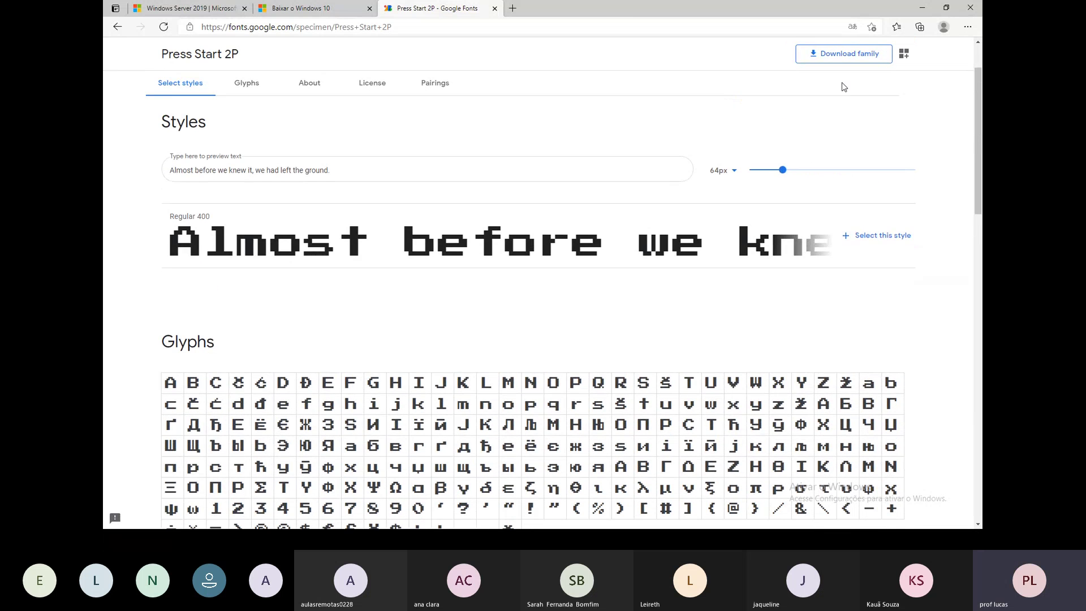
click(837, 54)
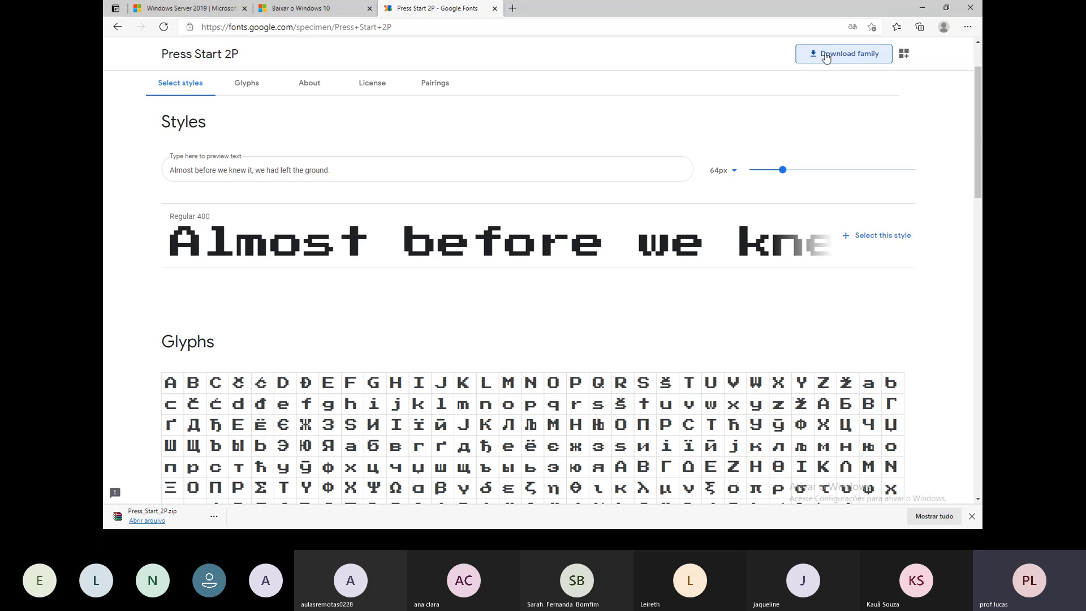
click(157, 521)
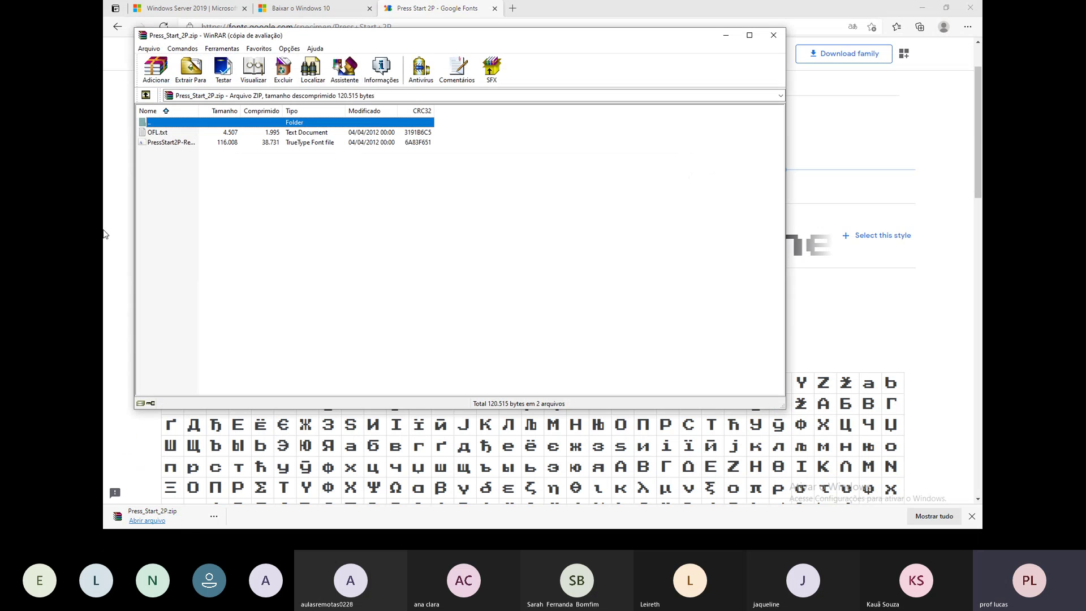
Install Press Start 2P Regular from the TTF file, close WinRAR, and return to the slideshow.
click(165, 142)
double_click(209, 142)
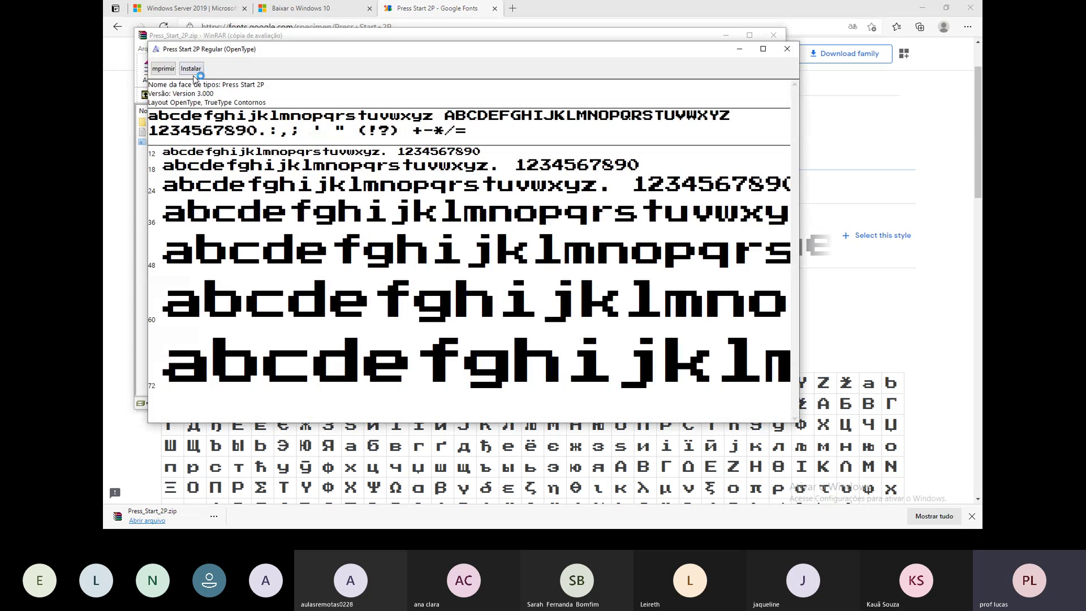
click(191, 68)
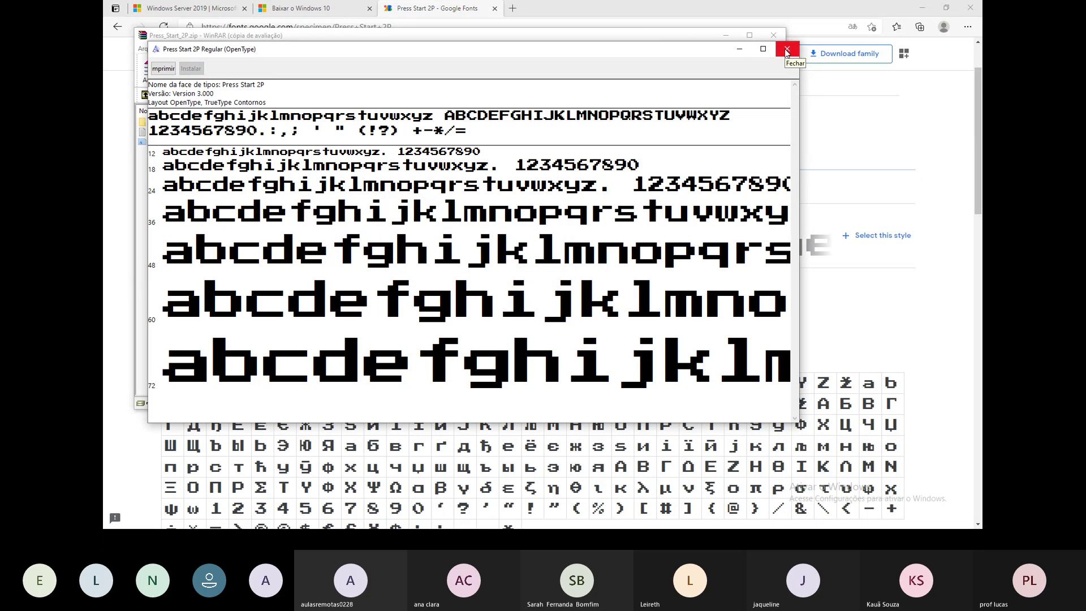
click(773, 35)
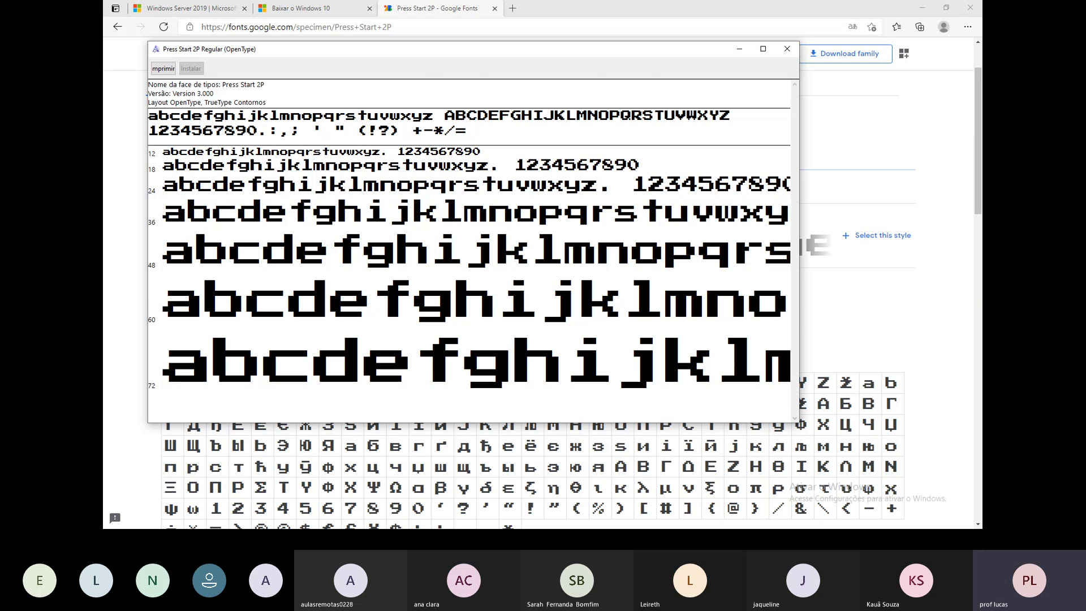
key(alt+Tab)
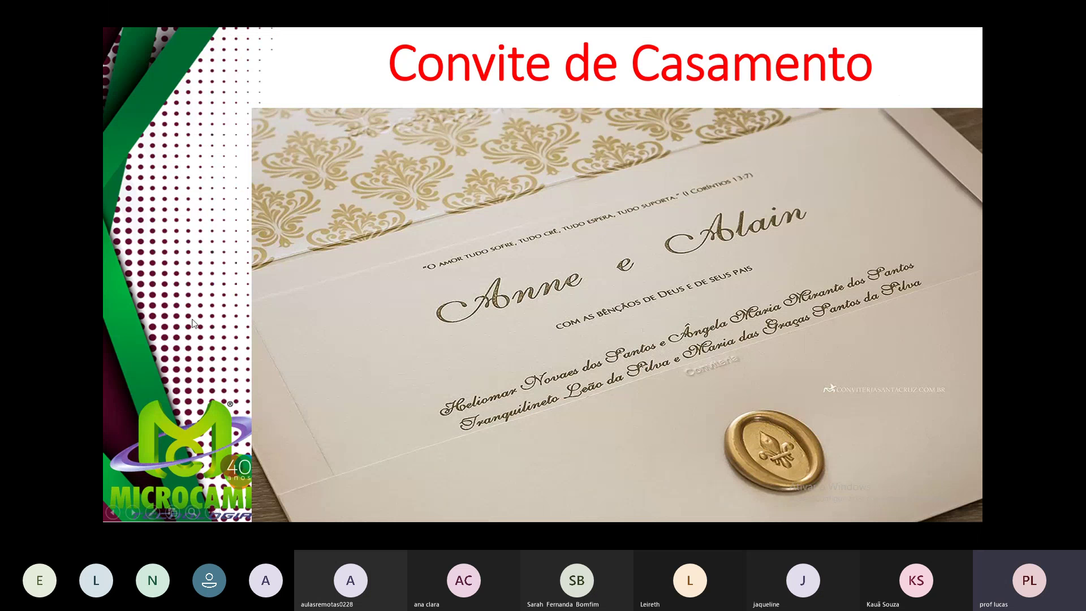
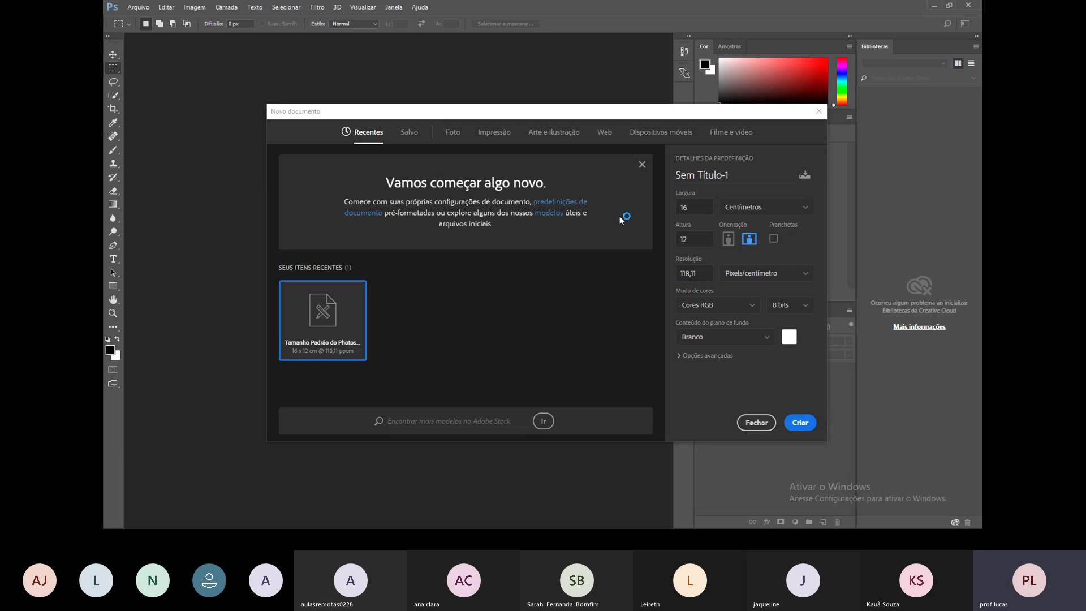
Create the 'Cartão de Visita' document at 9,5 × 5,5 cm and 300 pixels/cm.
key(ctrl+a)
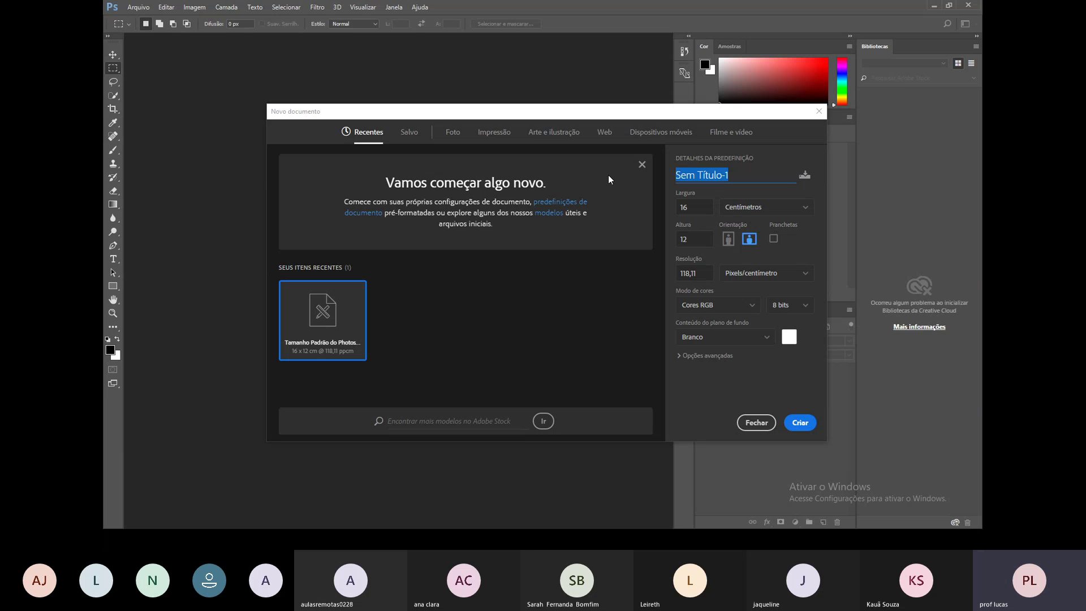
text(Cartão de Visita)
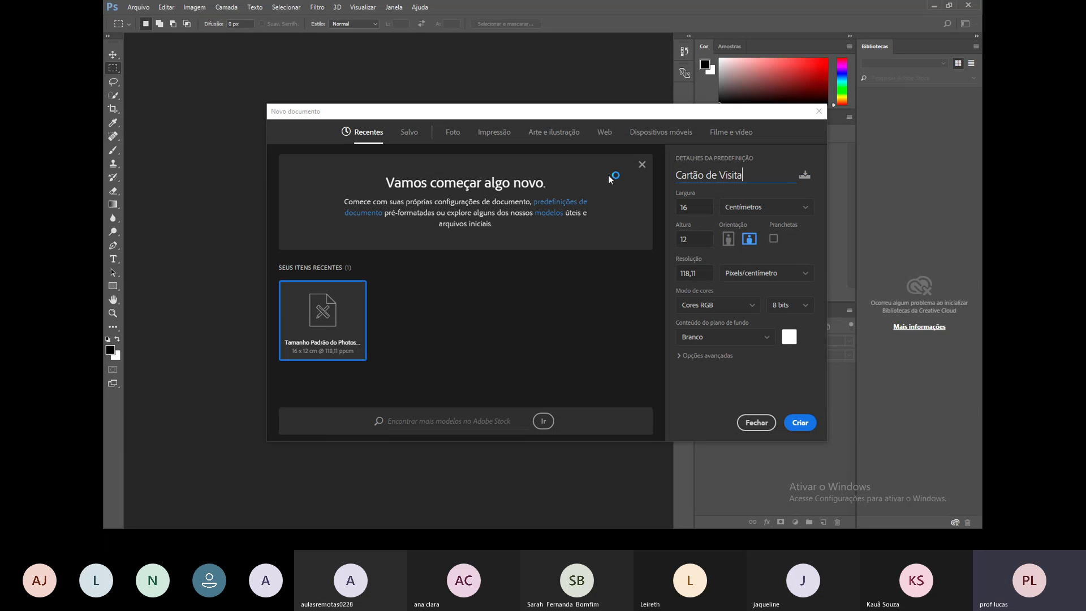
key(Tab)
text(9,5)
key(Tab)
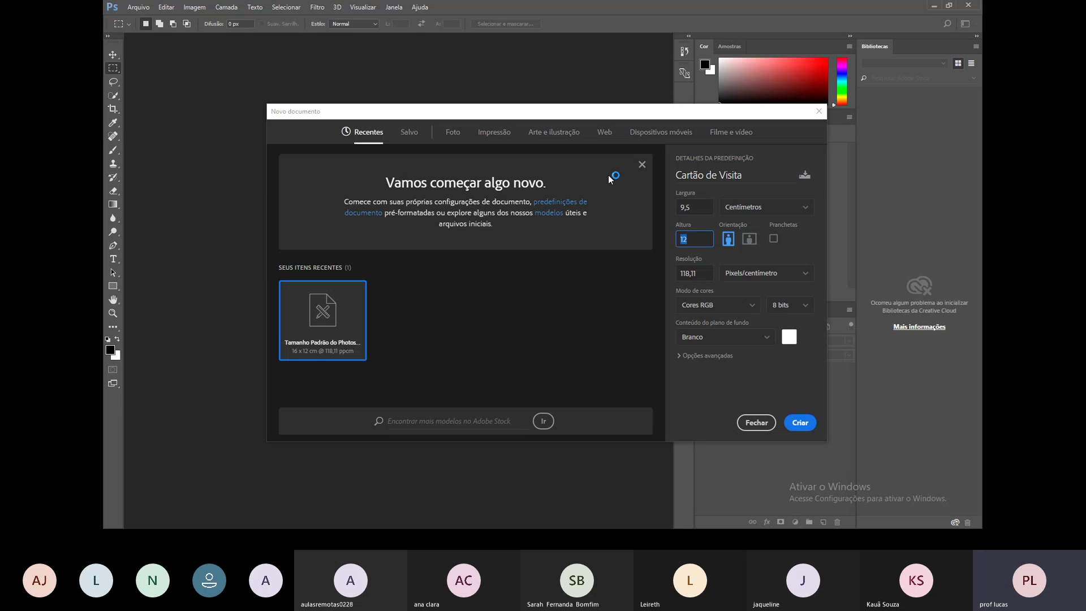
text(5,5)
key(Tab)
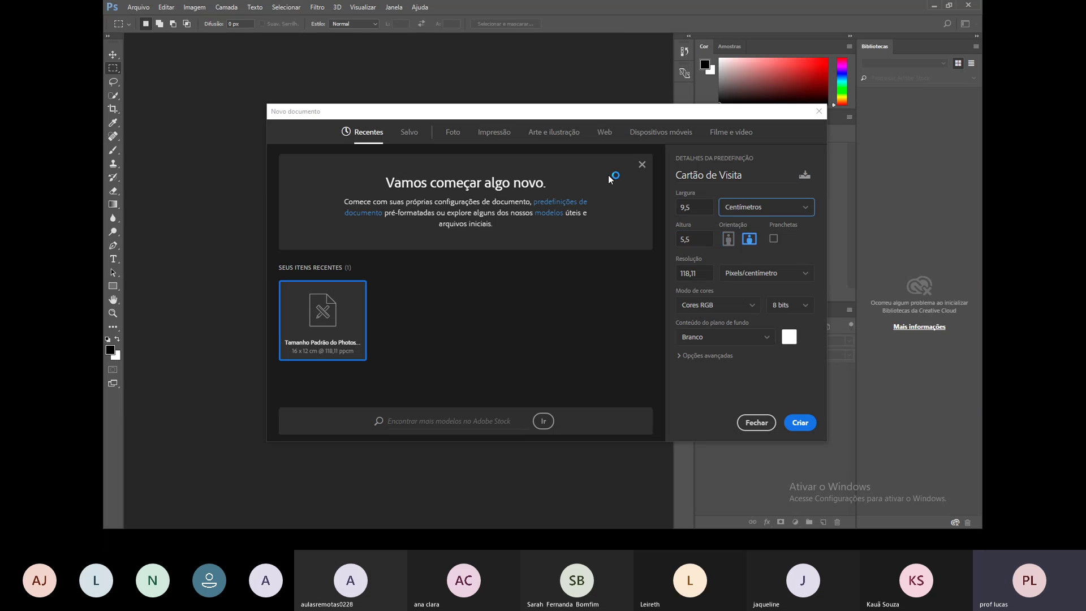
click(701, 271)
text(300)
key(Tab)
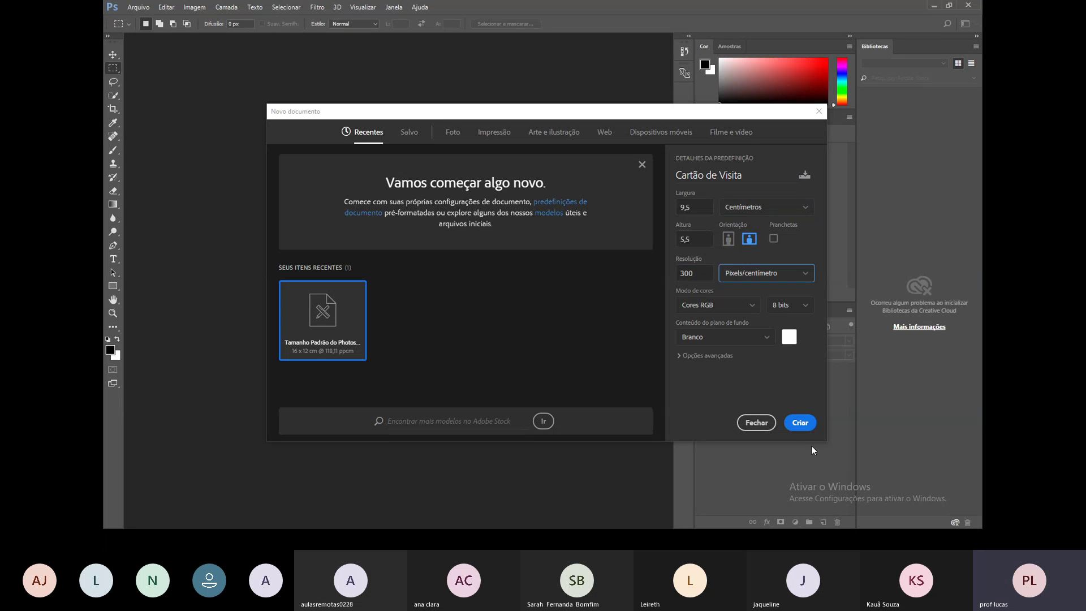
click(809, 426)
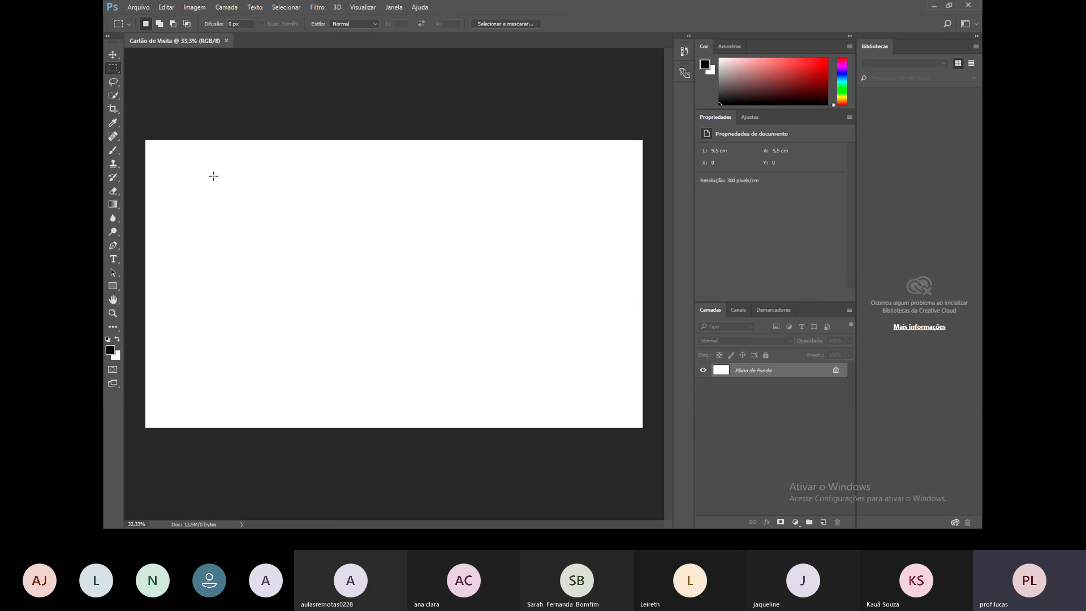
key(alt+Tab)
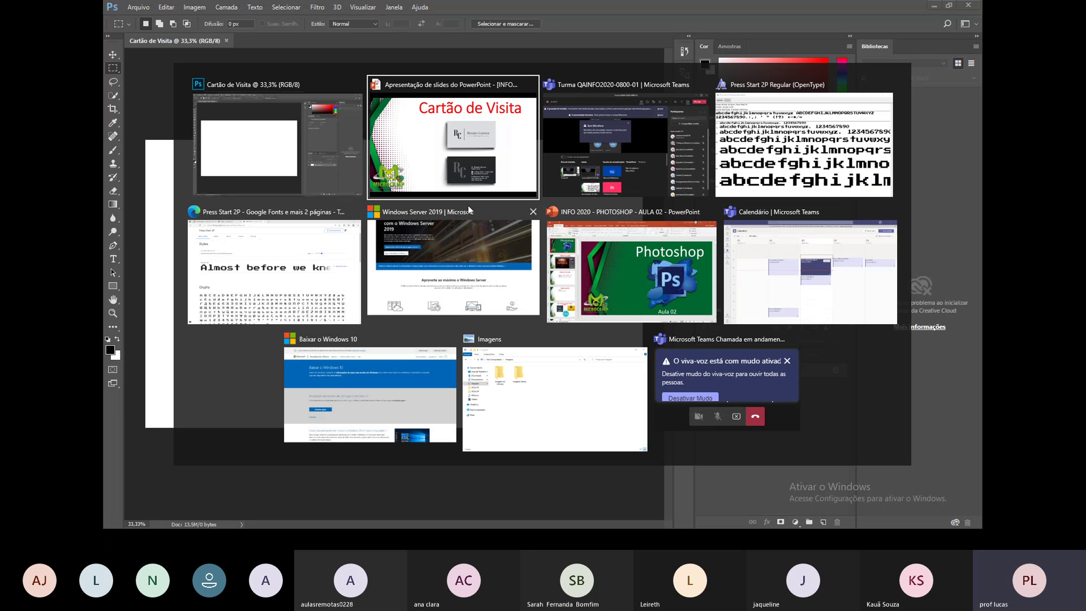
In the browser, go to google.com.br and search for 'microcamp png'.
click(401, 259)
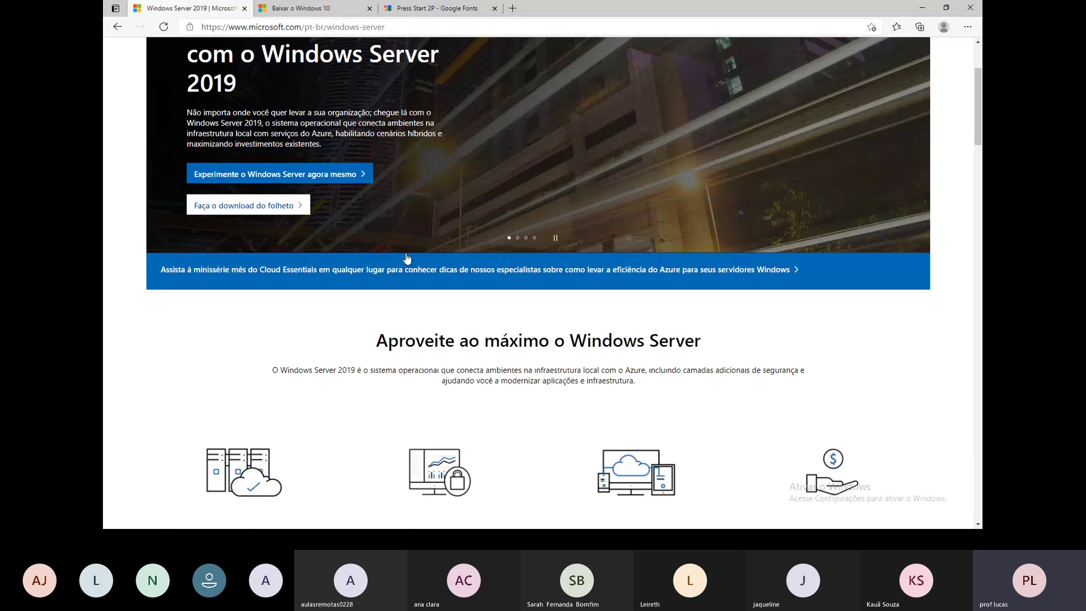
click(403, 8)
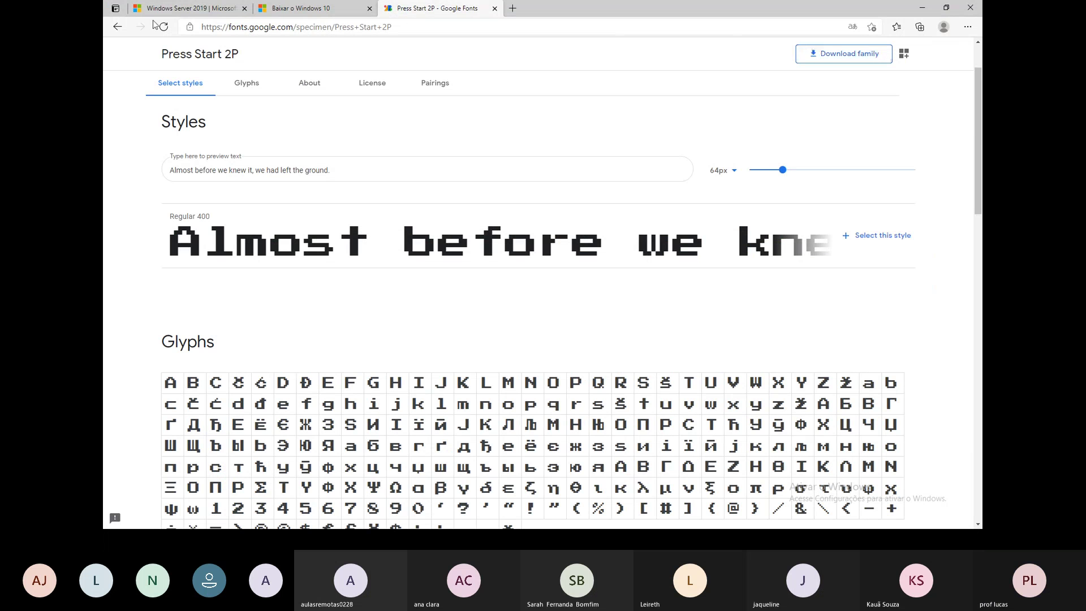
click(280, 29)
text(google.com.br)
key(Return)
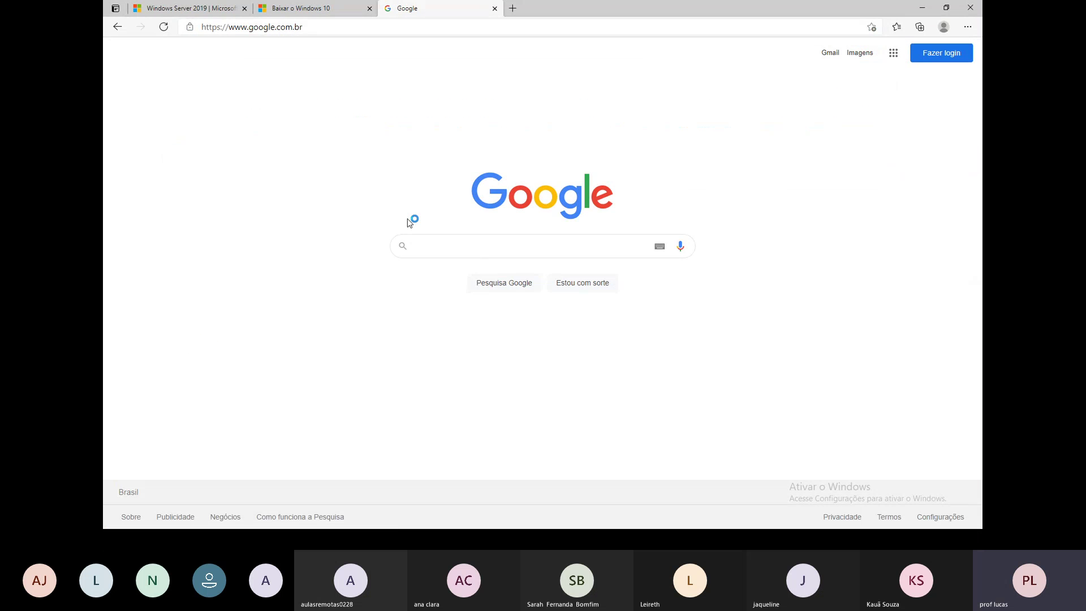
text(microcamp )
text(png)
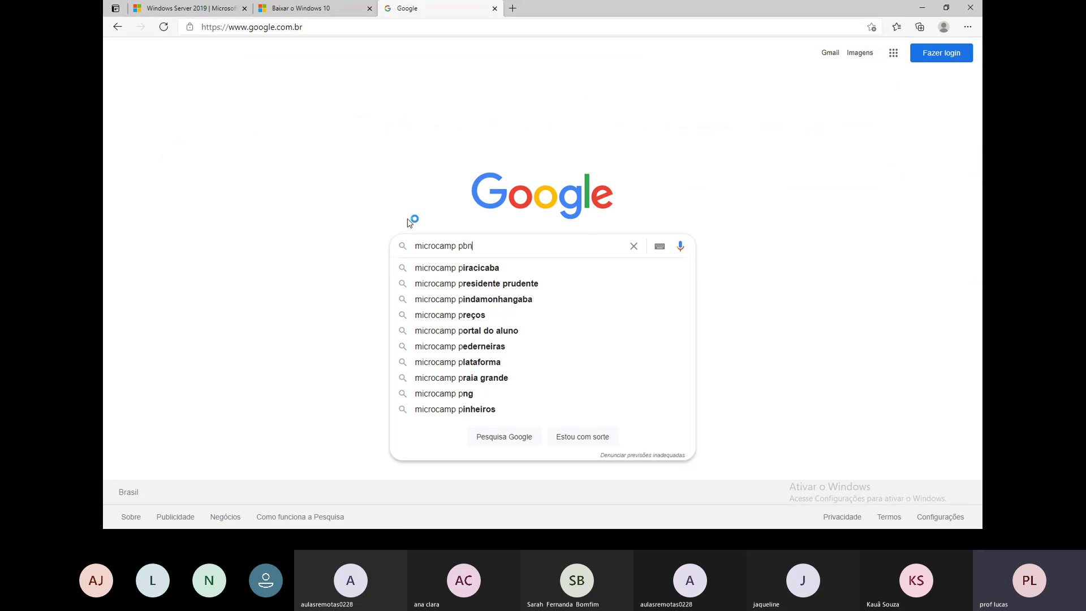
key(Return)
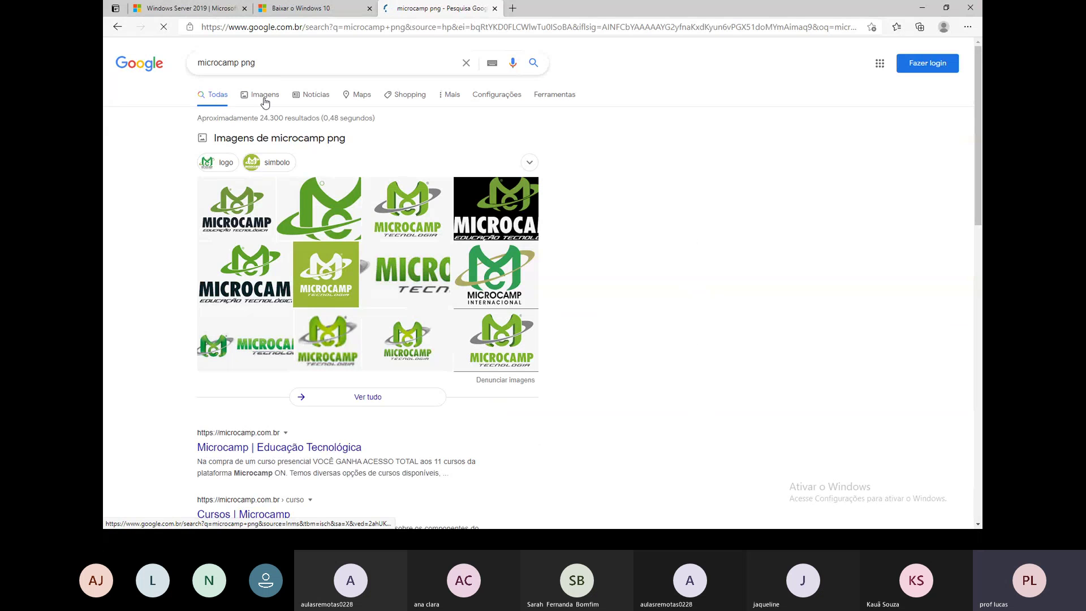
Save the Microcamp logo from the image results as microcamp in the Imagens folder.
click(264, 99)
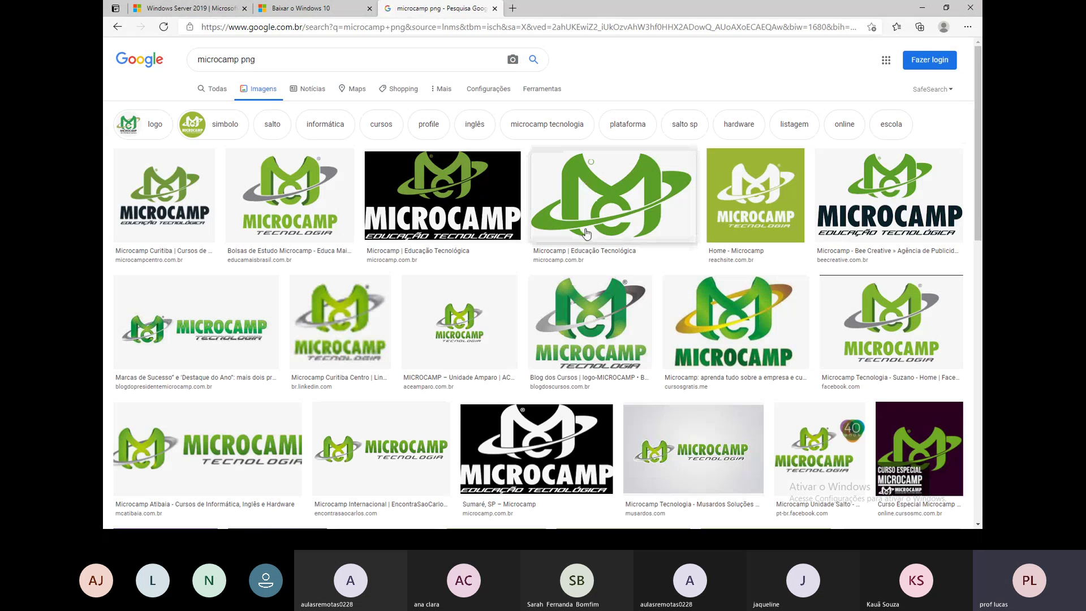
click(288, 186)
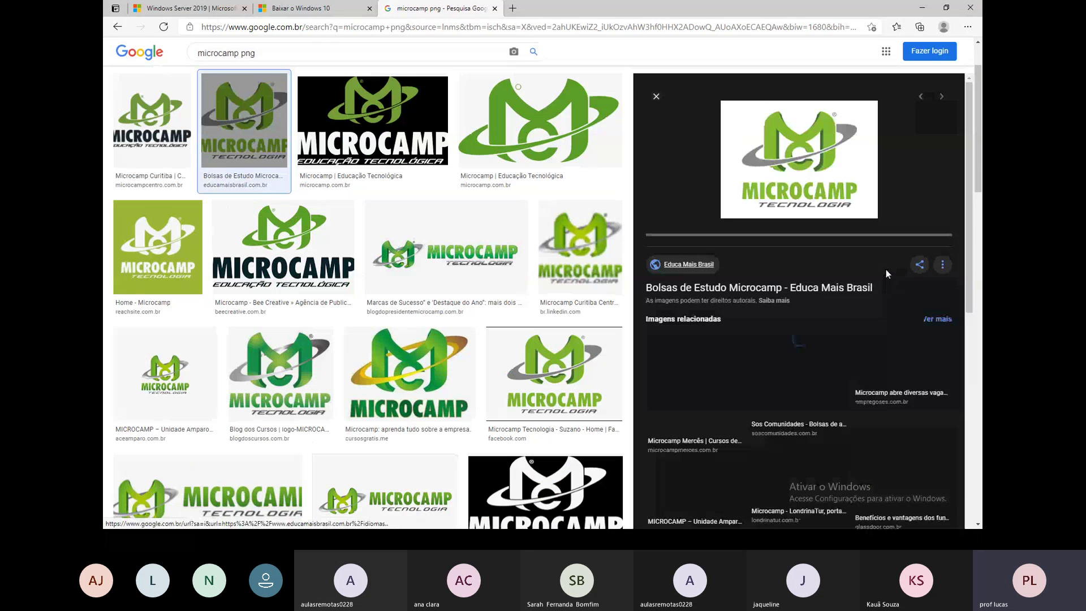
right_click(798, 171)
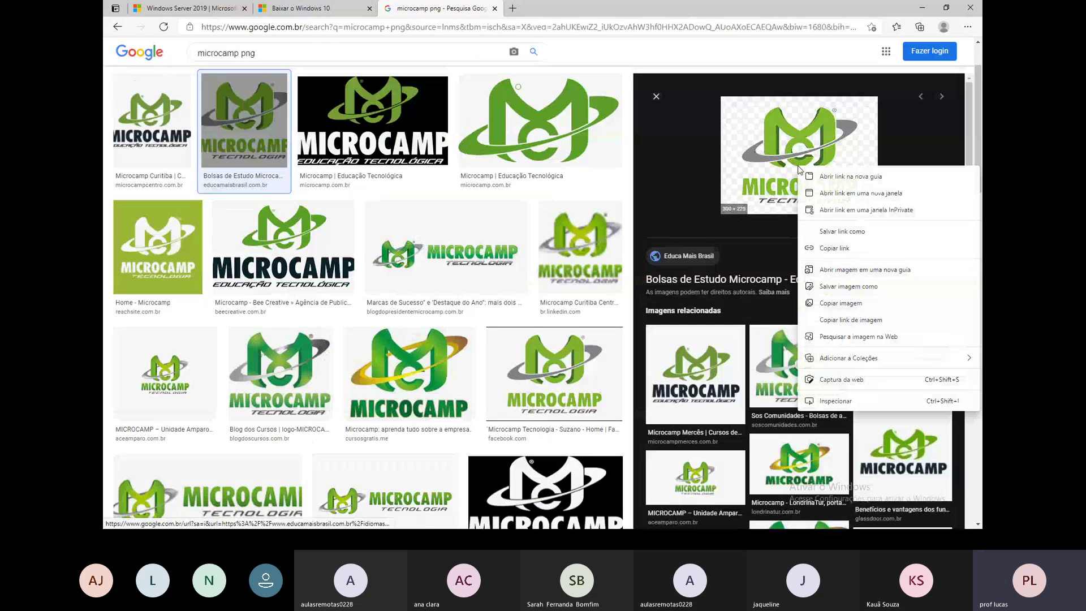
click(868, 294)
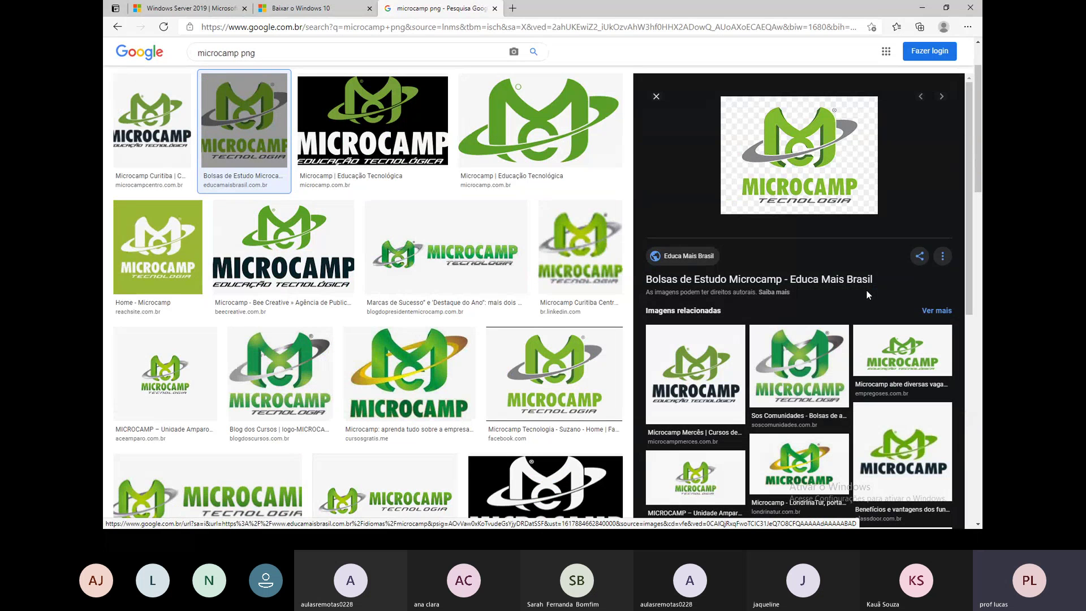
click(146, 120)
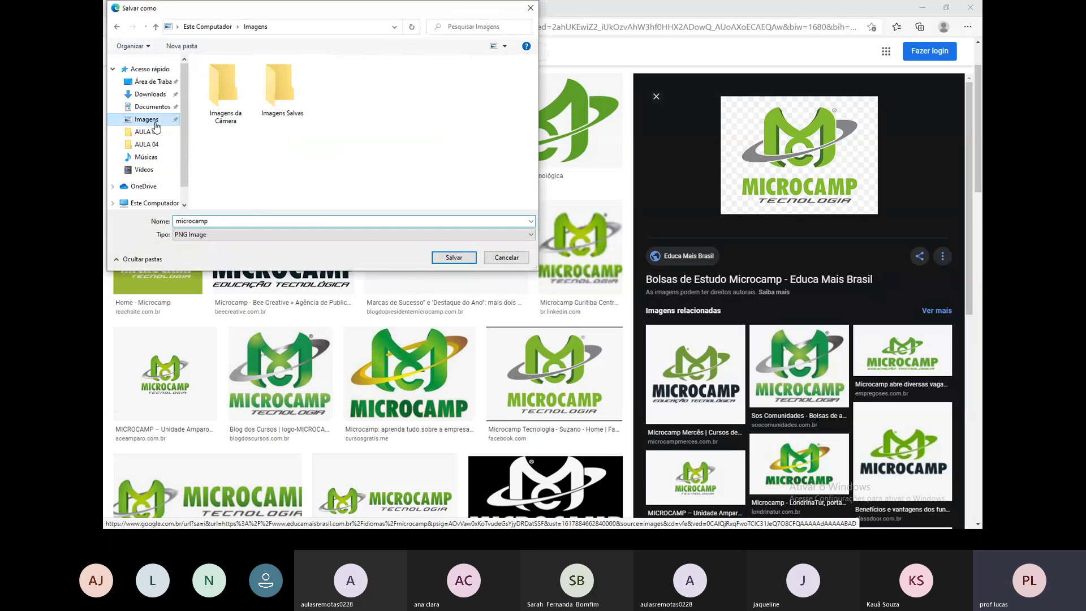
click(462, 259)
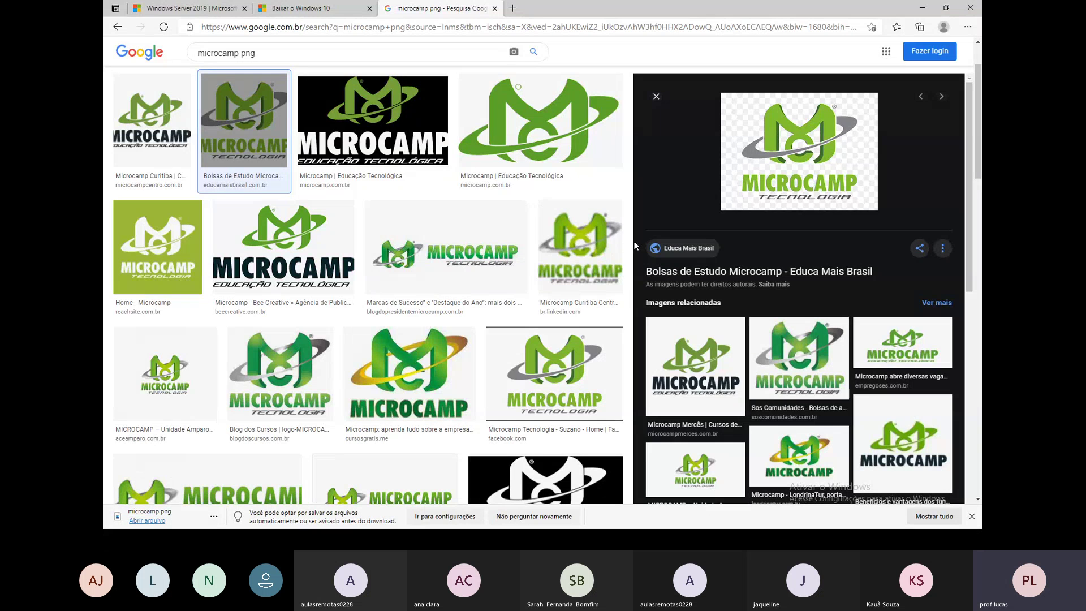
key(alt+Tab)
key(Tab)
key(Tab)
key(shift+Tab)
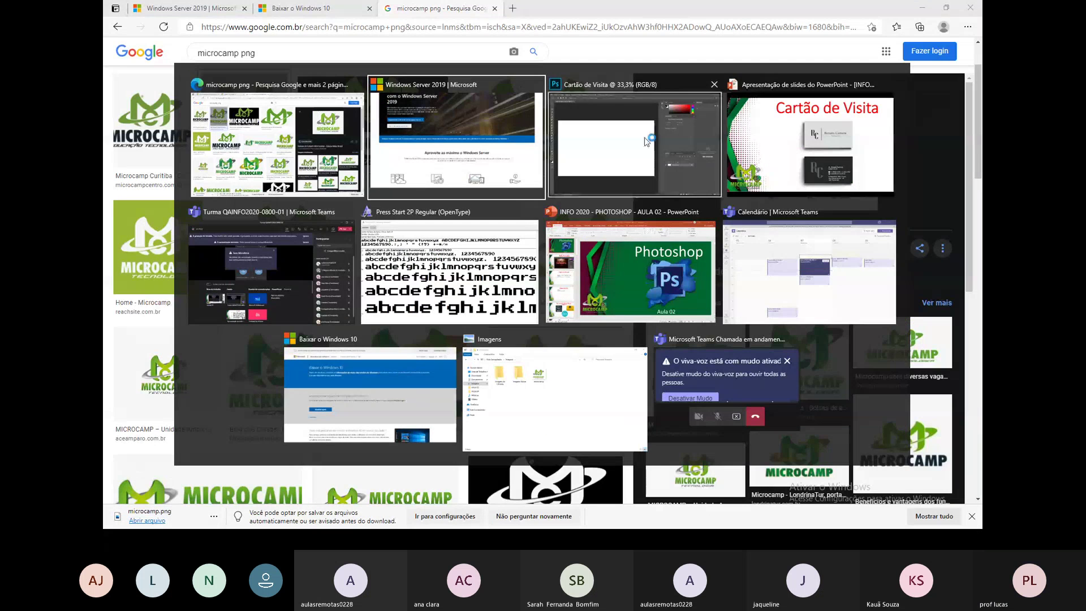
Open the Imagens folder in File Explorer and drag the microcamp image onto the card canvas.
key(super+e)
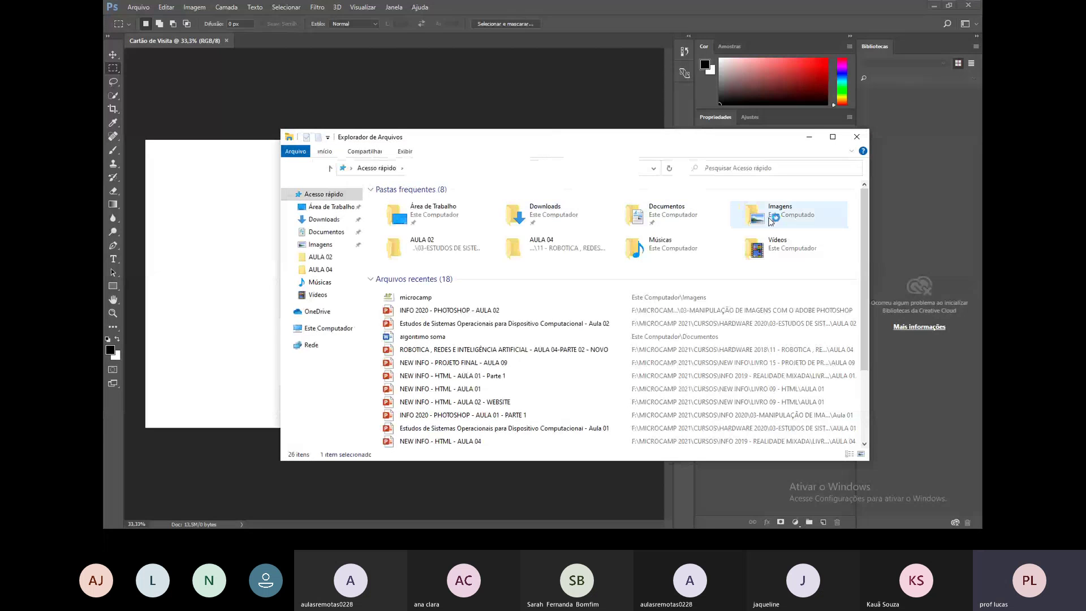
double_click(760, 218)
click(534, 226)
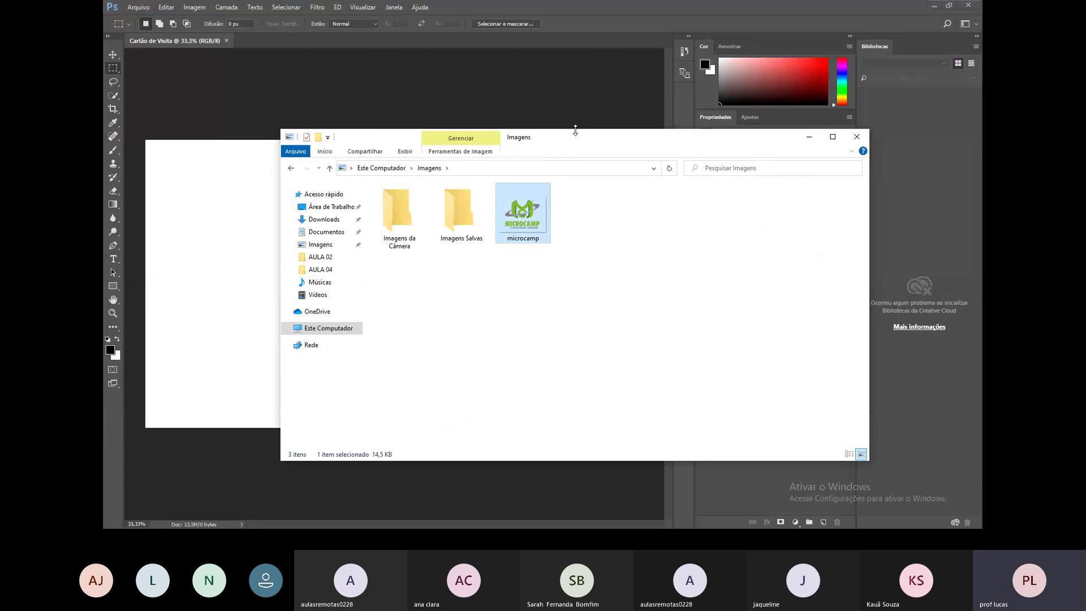
drag(566, 137, 715, 158)
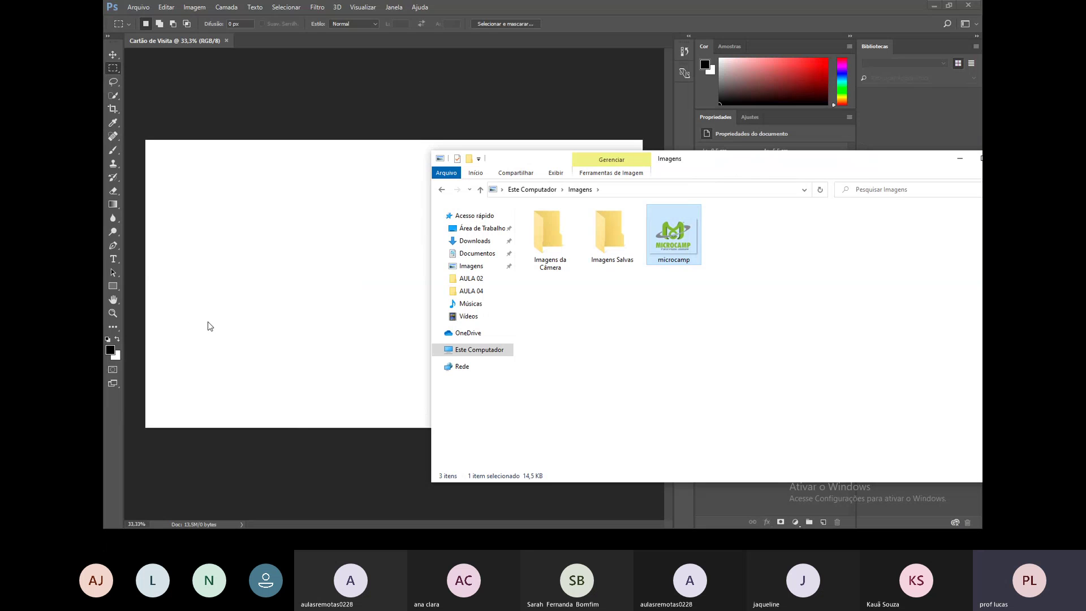
drag(677, 237, 286, 250)
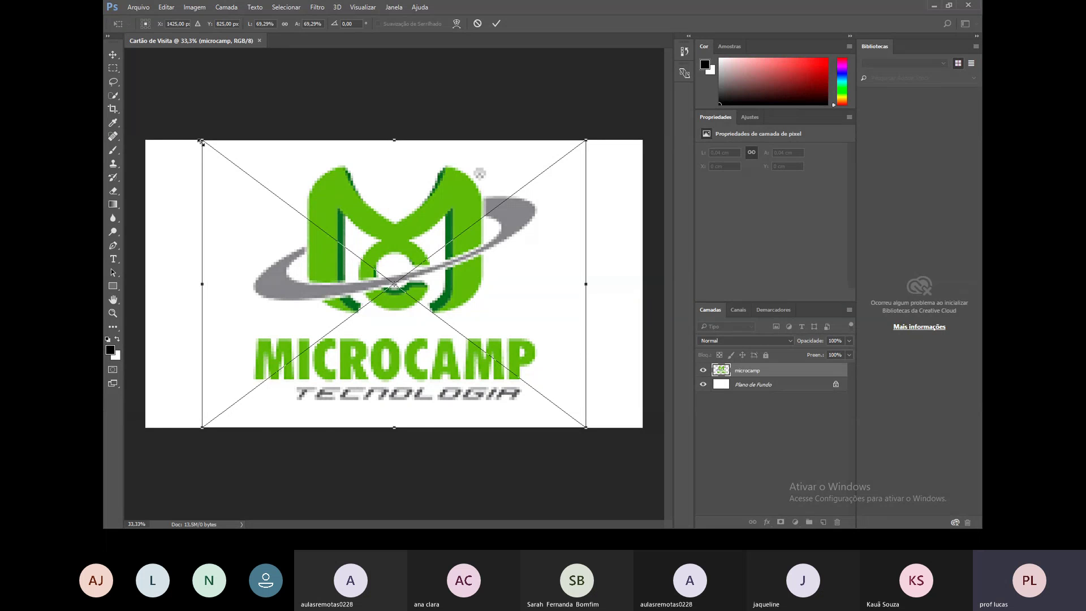
Scale the logo to about 2,49 × 1,63 cm in the top-left corner and commit it.
drag(213, 151, 431, 328)
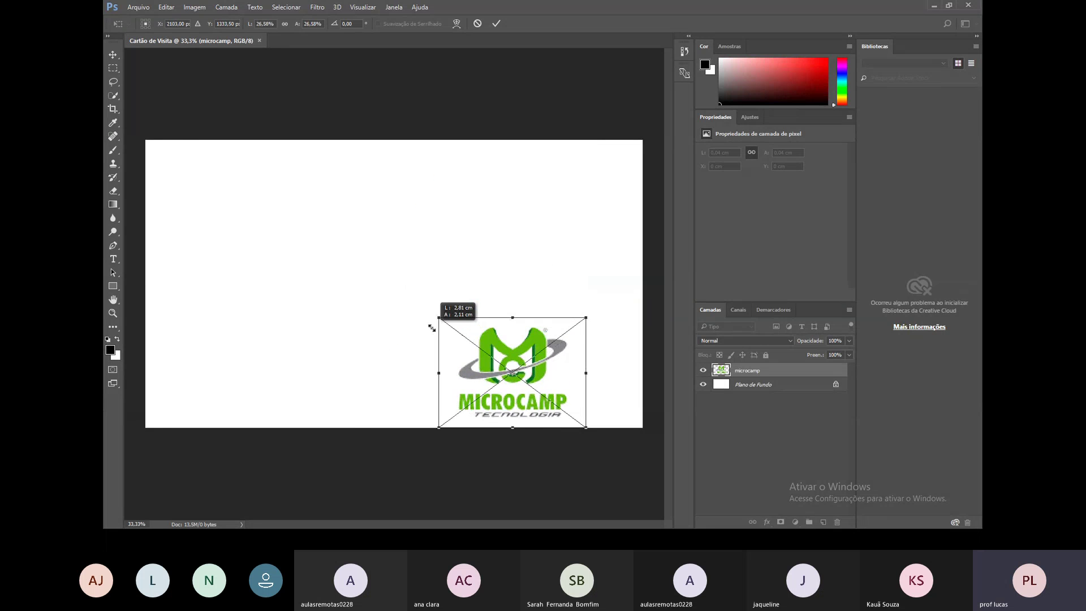
drag(536, 367, 245, 186)
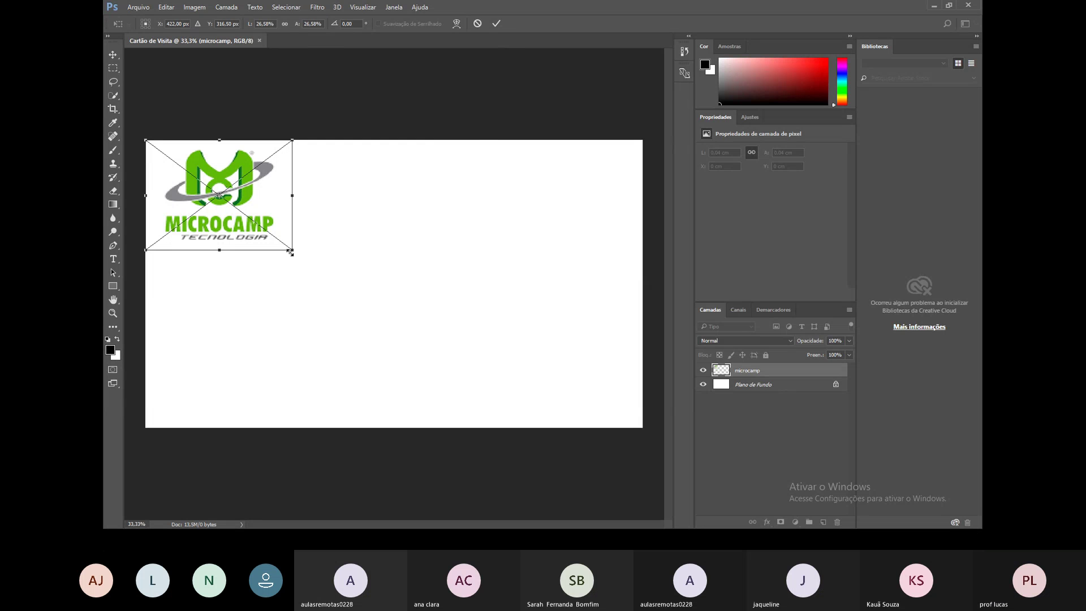
drag(291, 252, 276, 238)
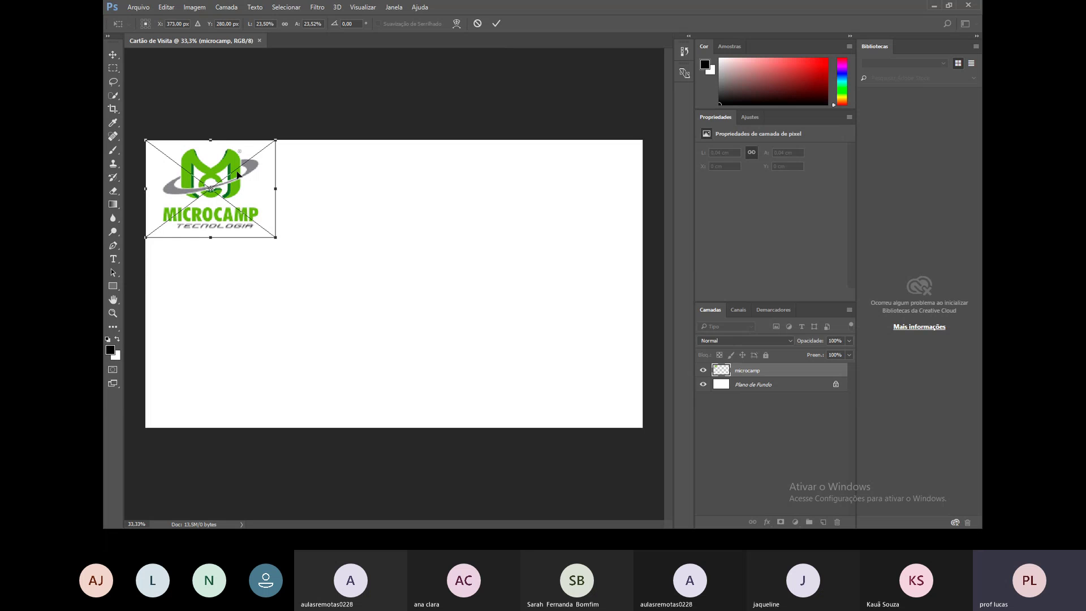
key(m)
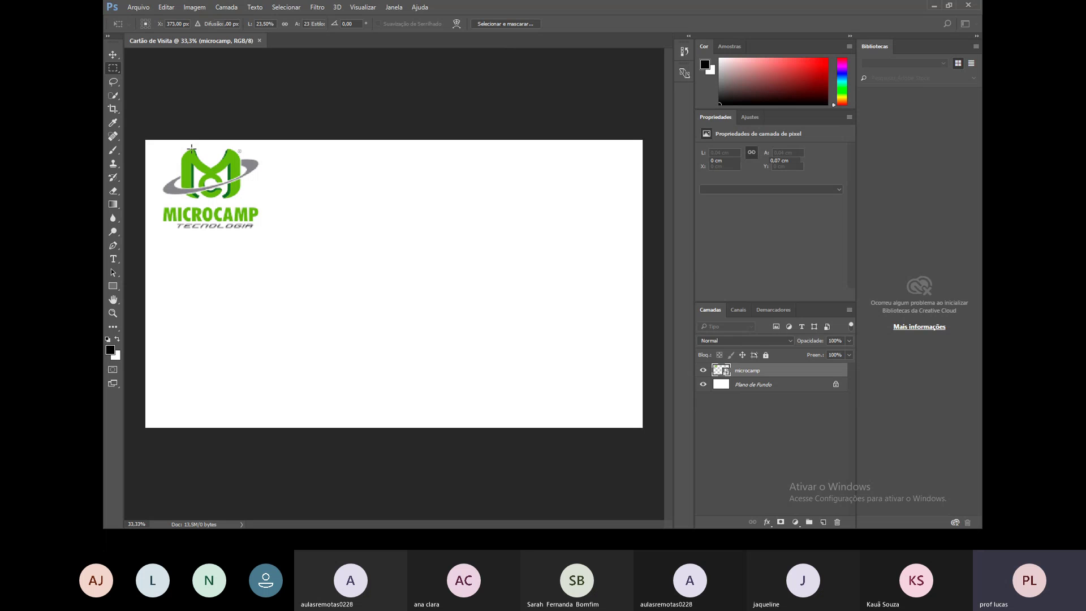
click(341, 287)
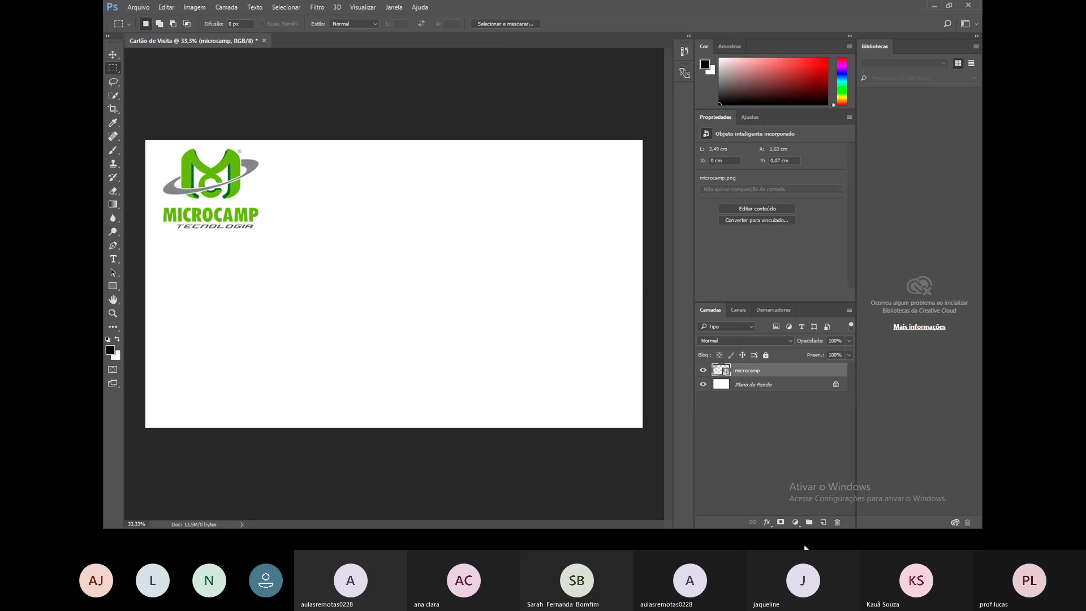
Delete the accidental empty text layer, leaving the microcamp logo layer in place.
click(770, 385)
click(766, 372)
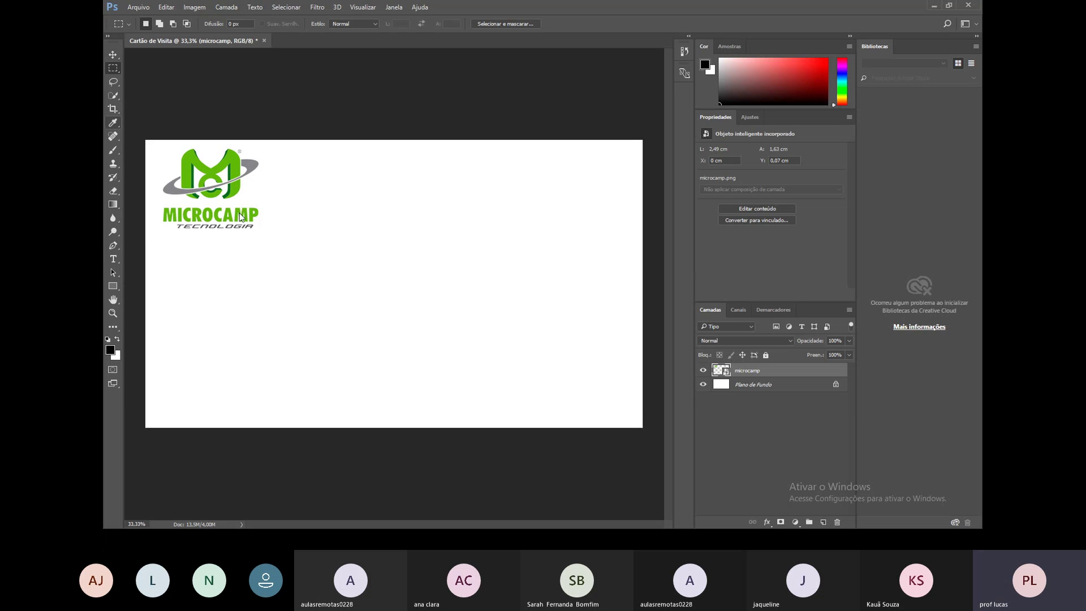
click(113, 260)
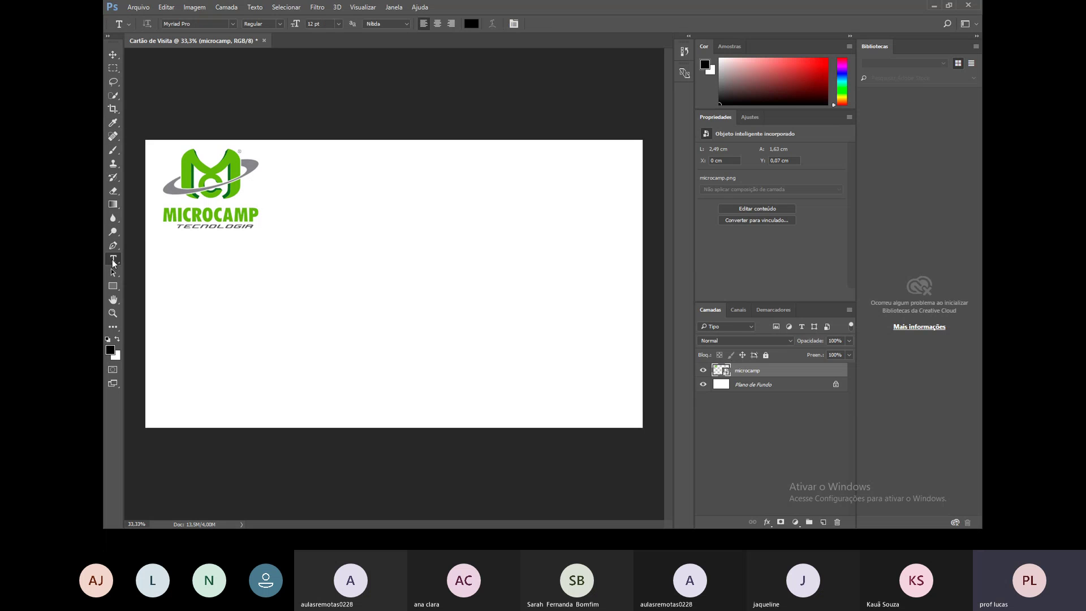
click(281, 264)
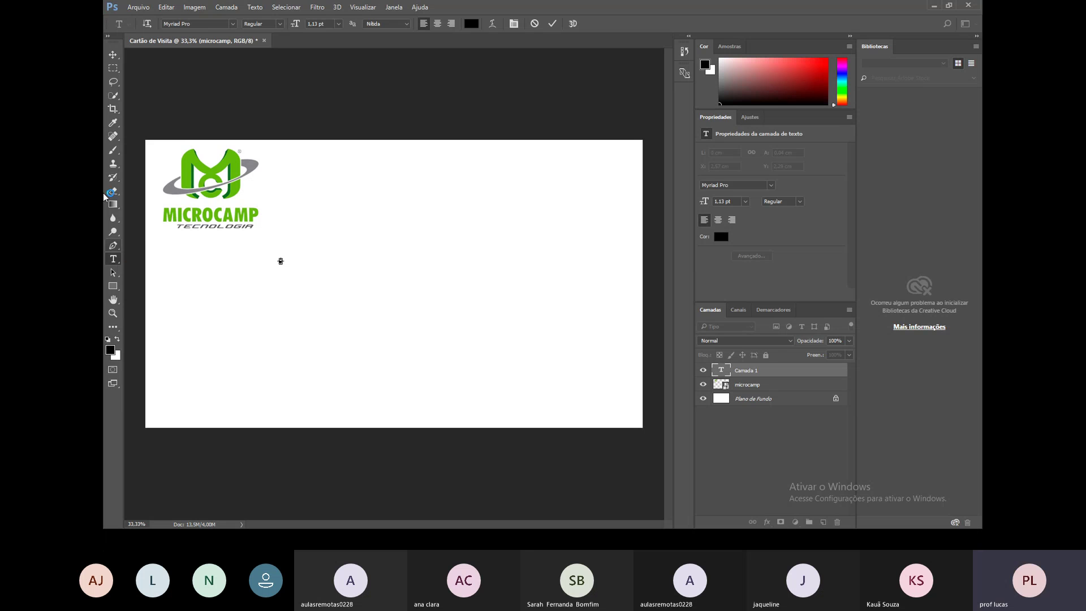
click(113, 54)
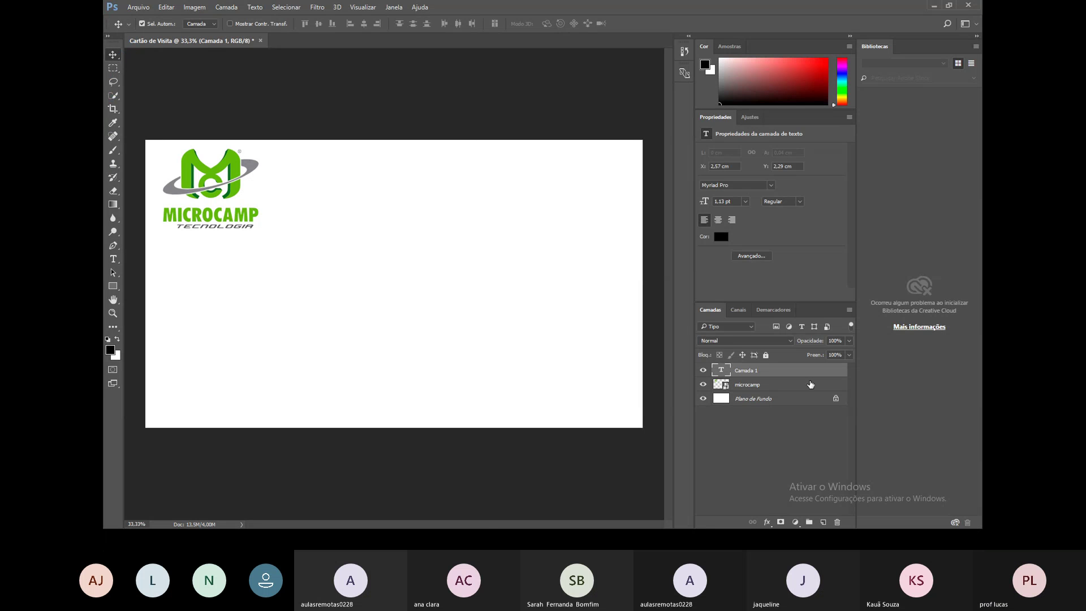
right_click(749, 370)
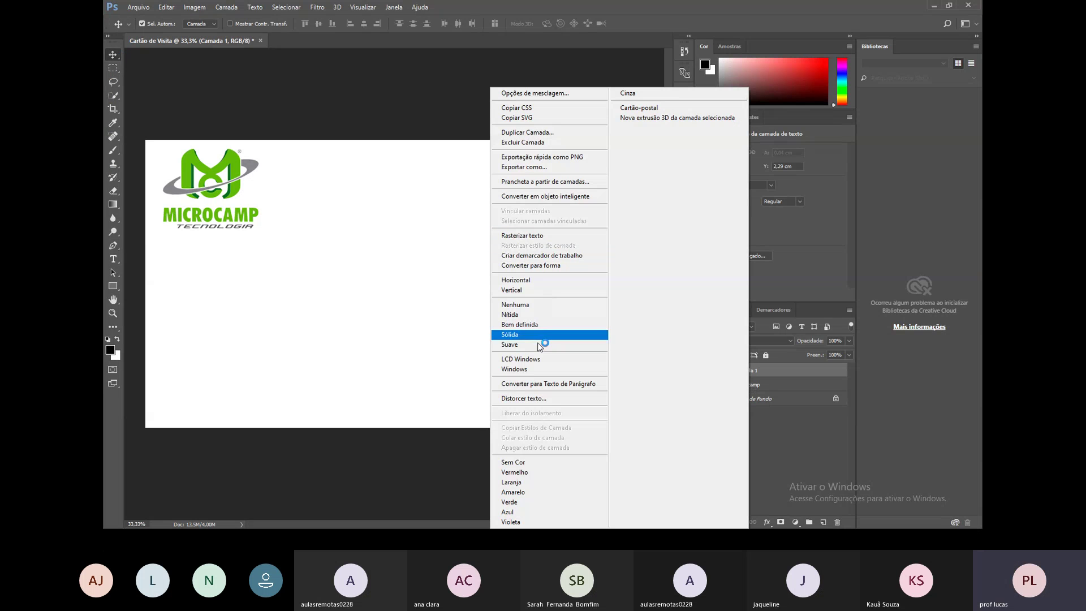
click(540, 142)
click(516, 202)
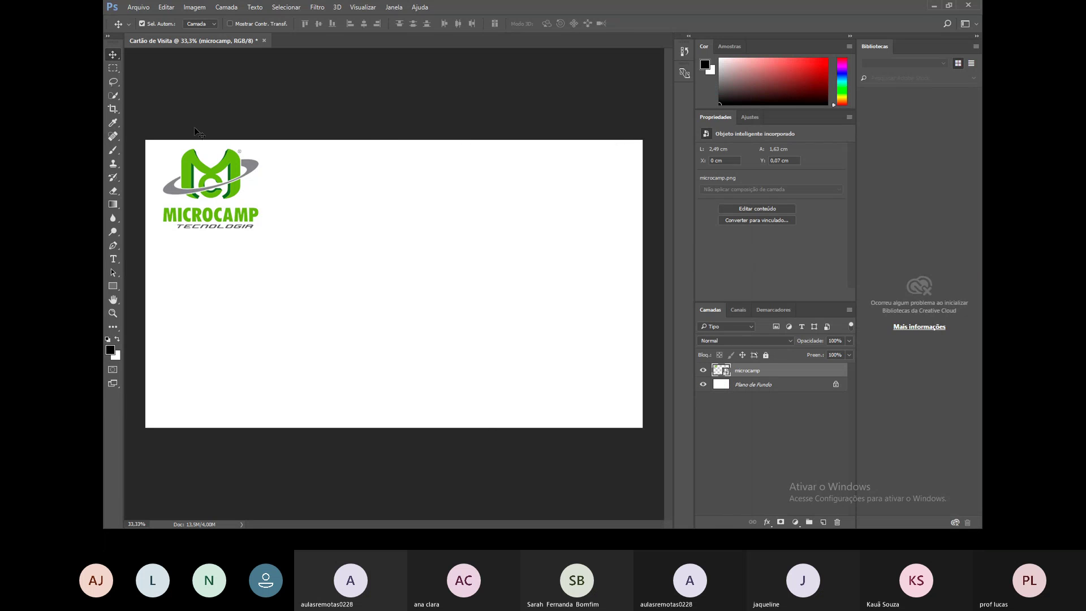
Type 'São José do Rio Preto' at 18 pt below the logo and select the line.
click(113, 259)
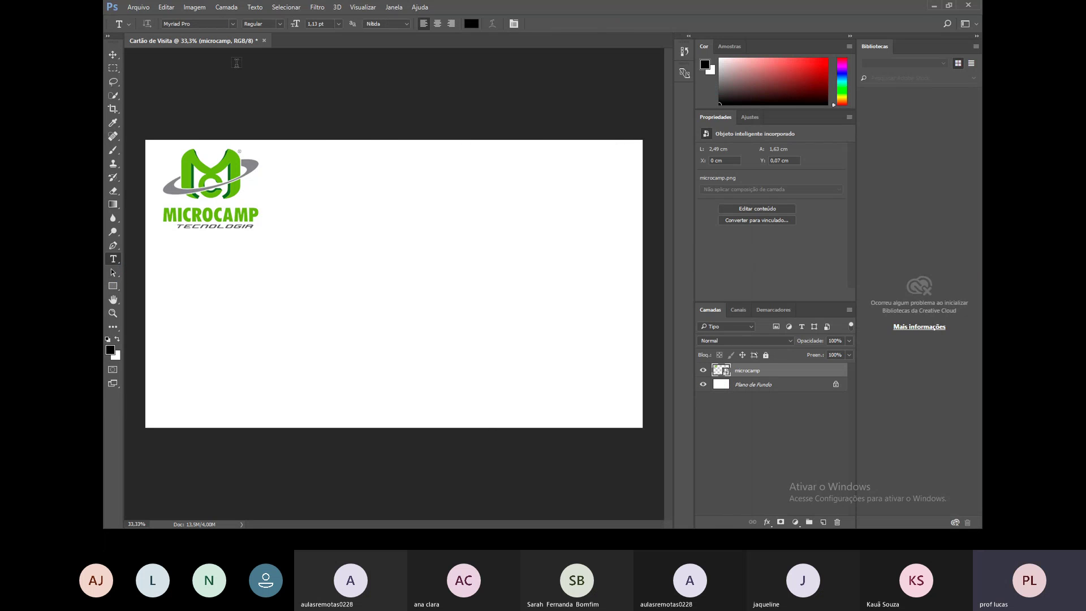
click(337, 23)
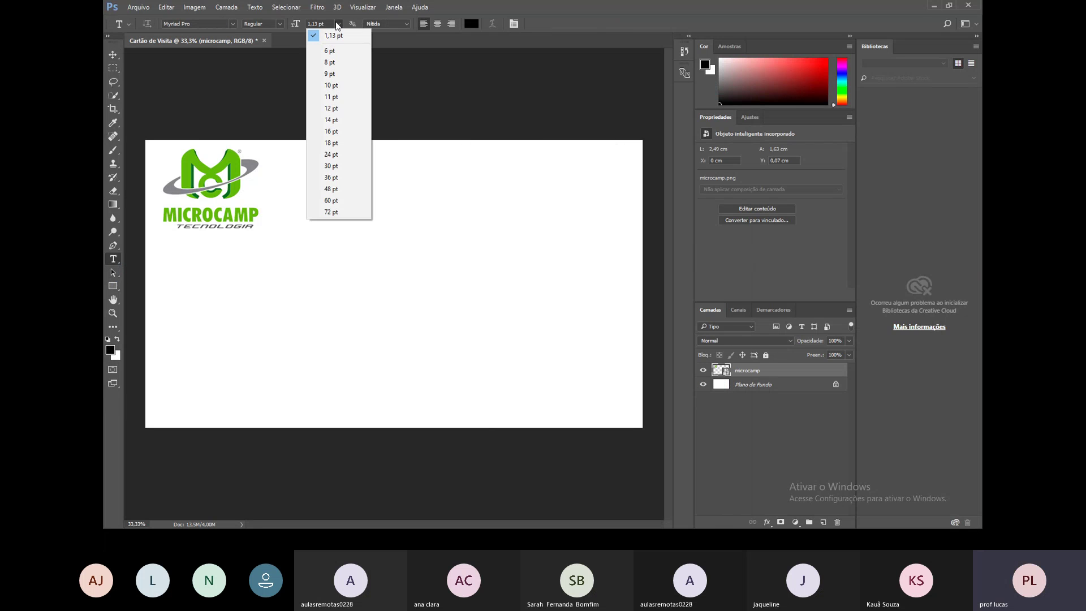
click(337, 144)
click(209, 299)
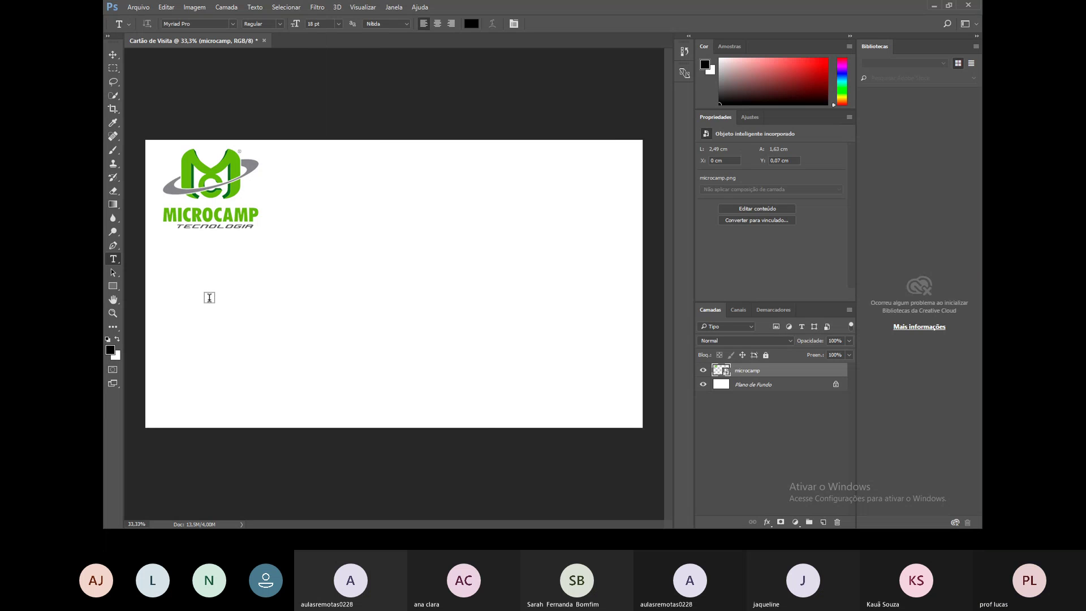
text(S)
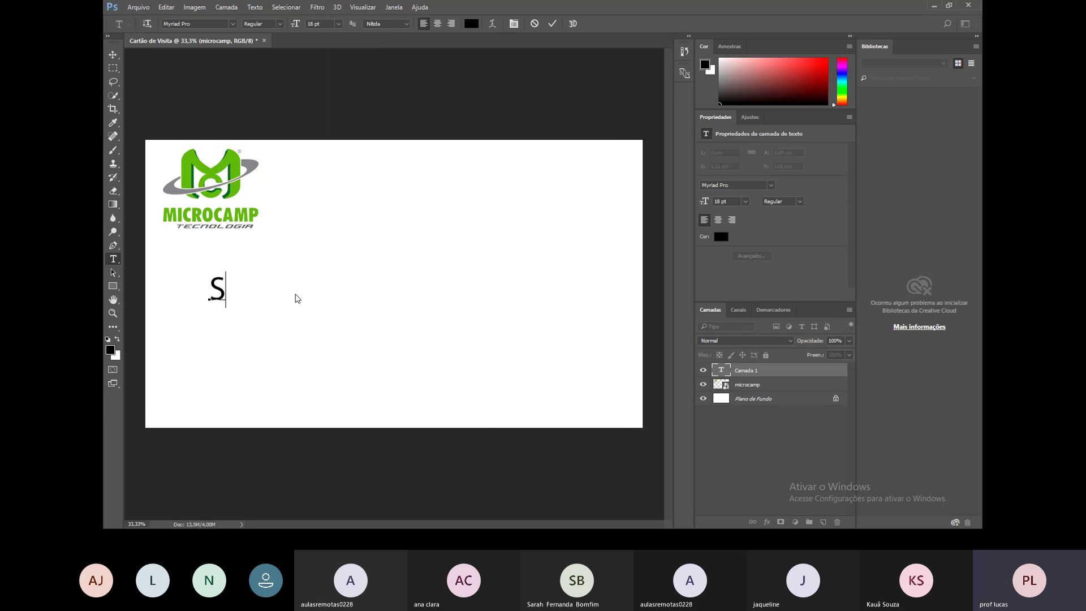
text(ão José do Rio)
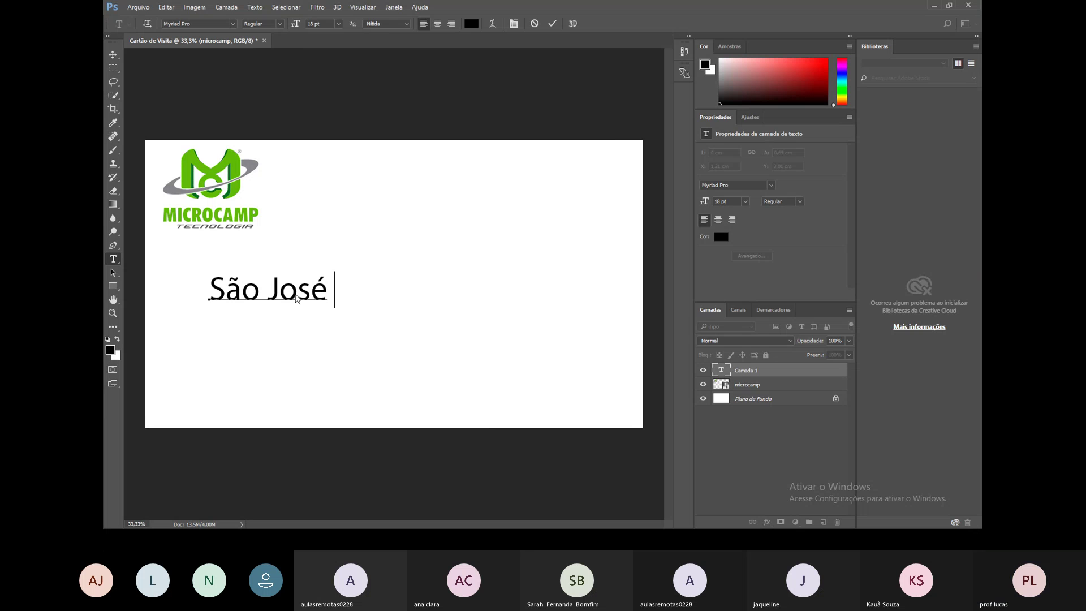
text(to)
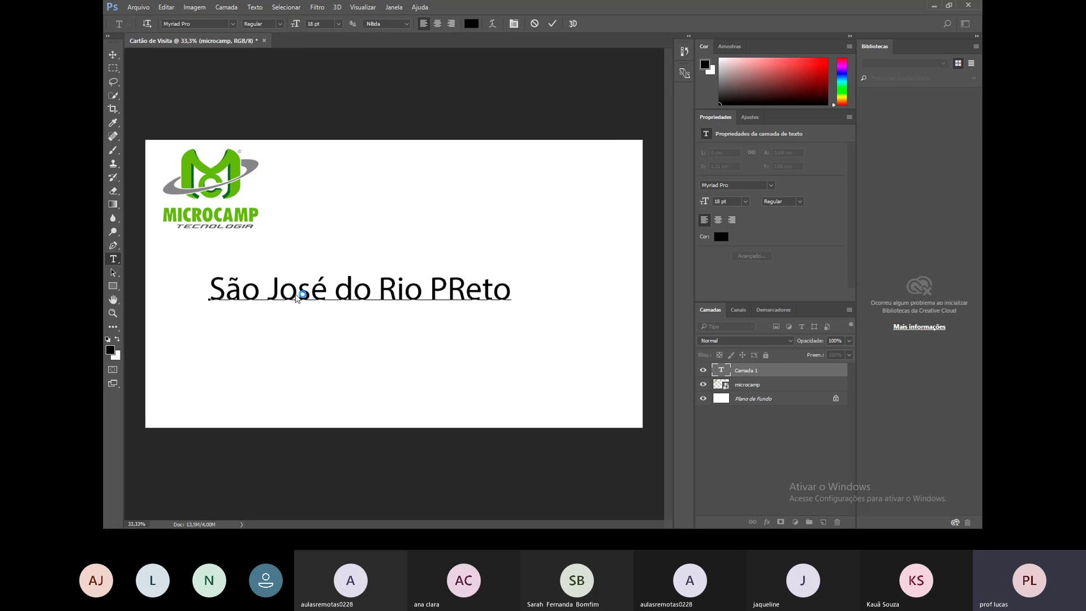
key(BackSpace)
key(BackSpace)
key(BackSpace)
key(BackSpace)
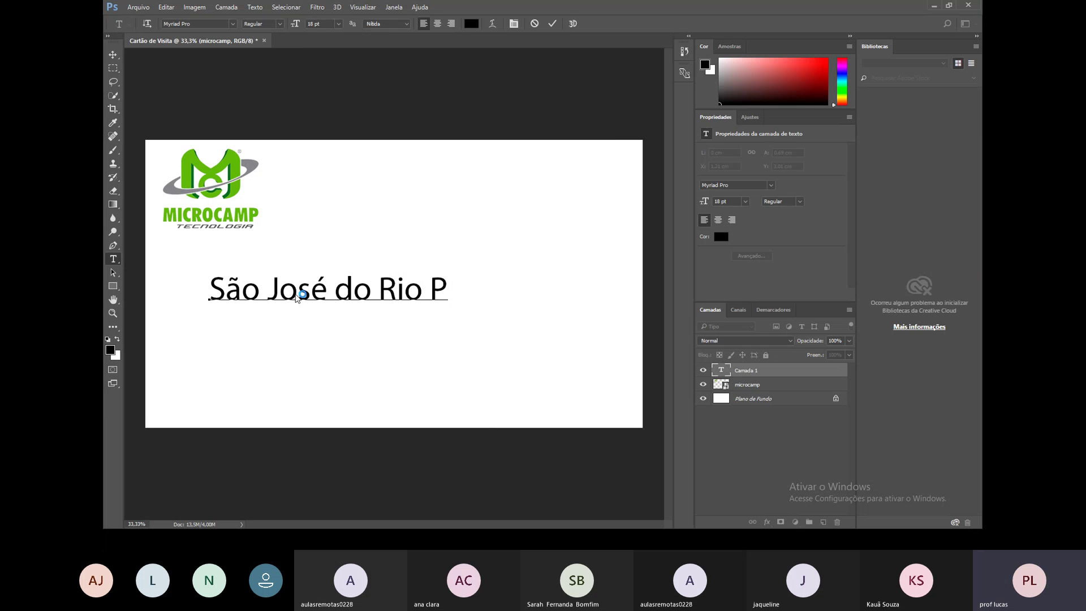
text(retp)
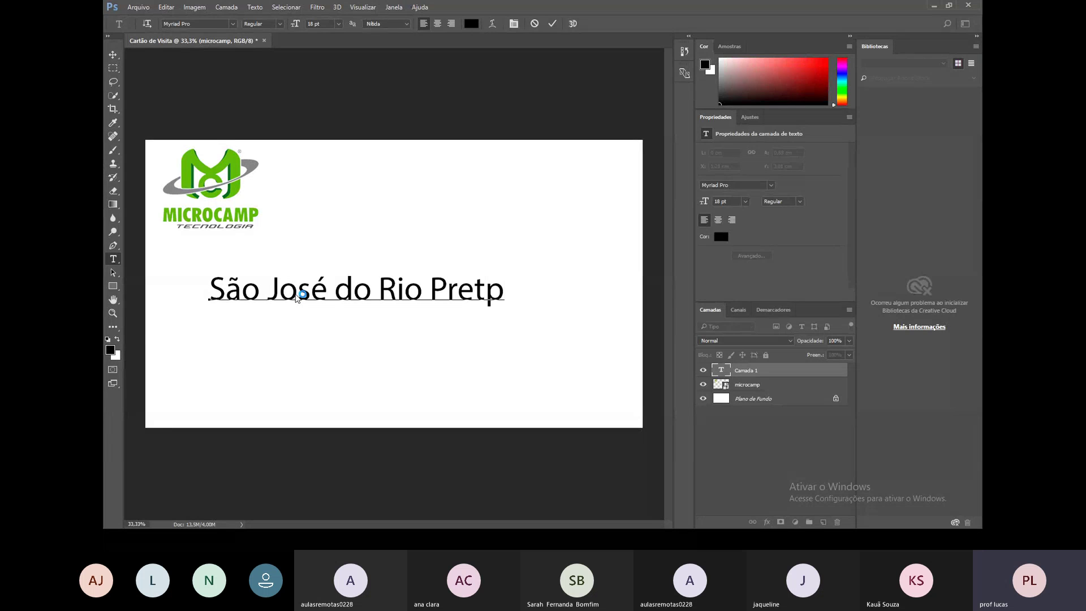
key(BackSpace)
text(o)
drag(506, 285, 177, 290)
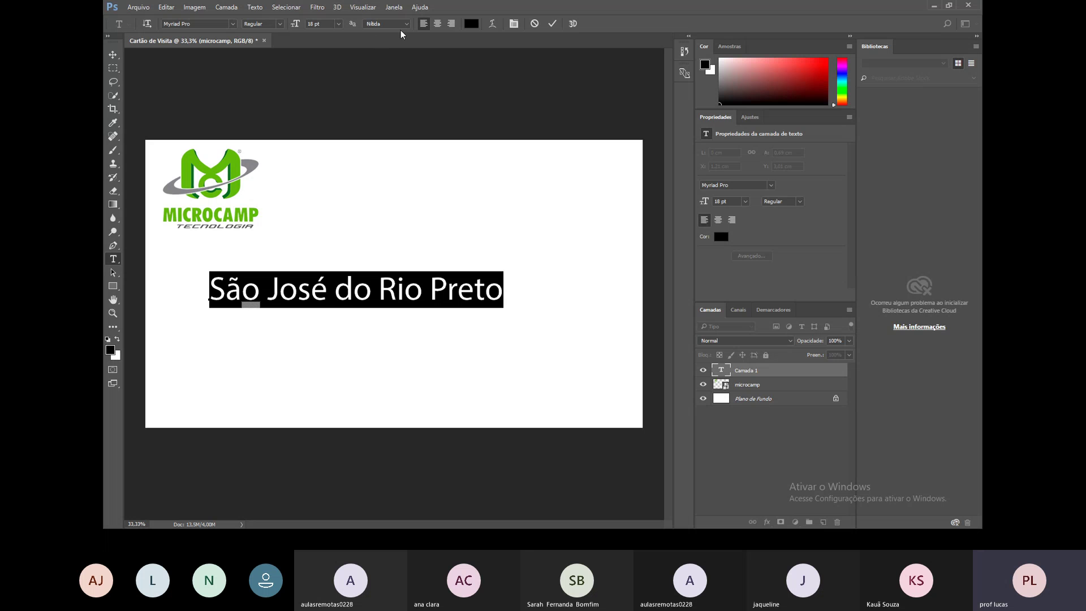
Make the city line Modern No. 20 in the logo's green #81b92d and move it beside the logo.
click(233, 24)
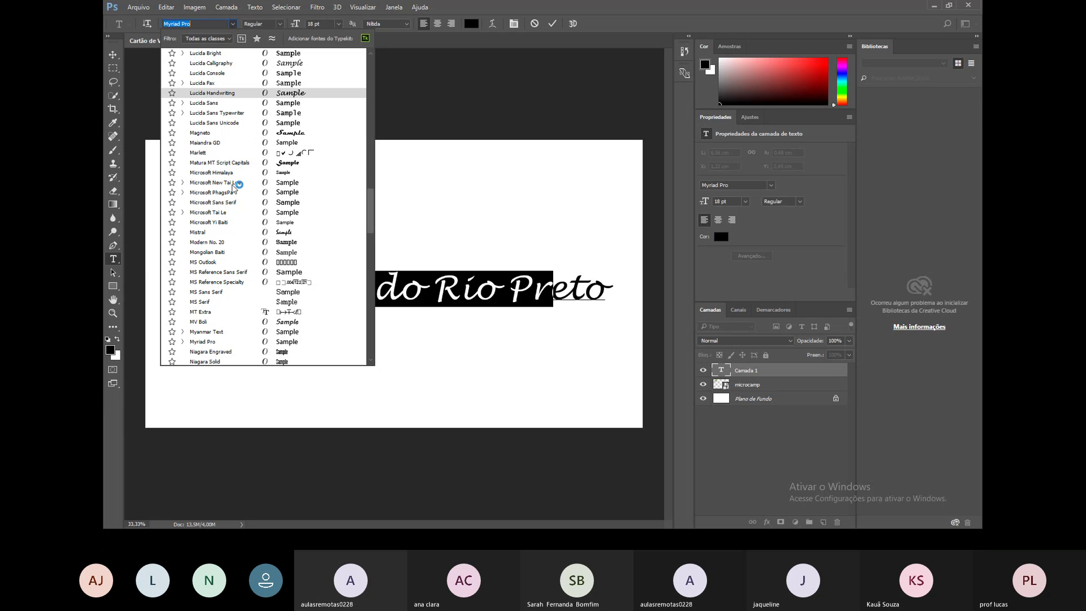
click(233, 245)
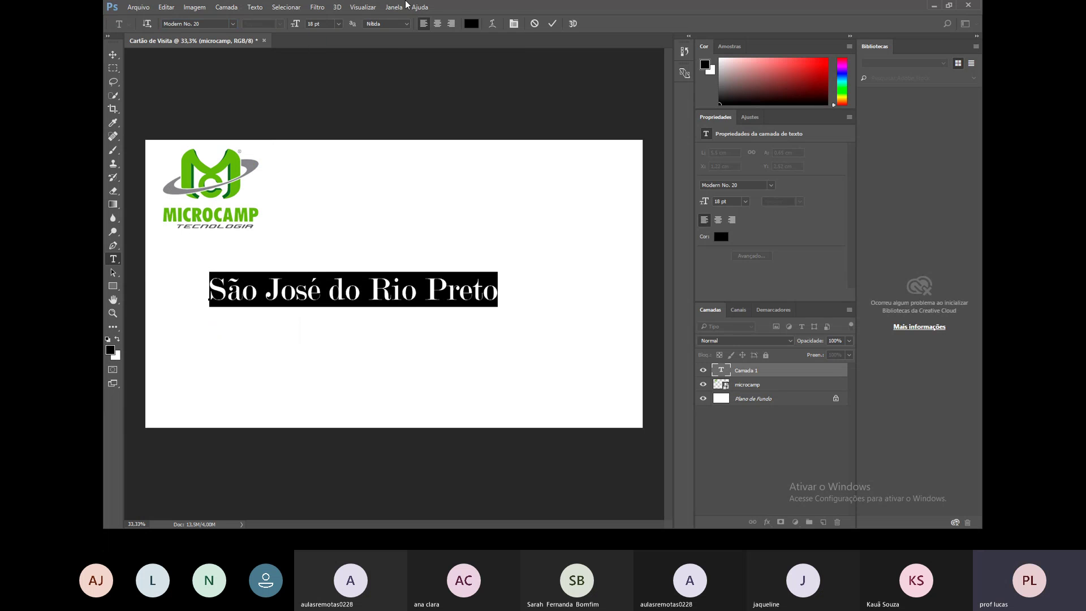
click(470, 23)
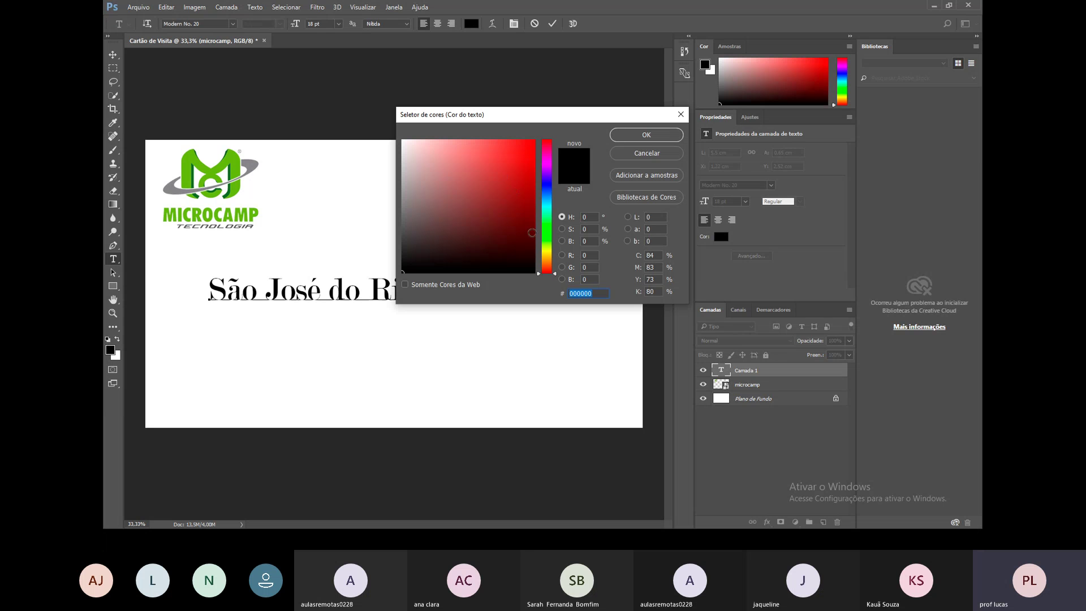
click(551, 238)
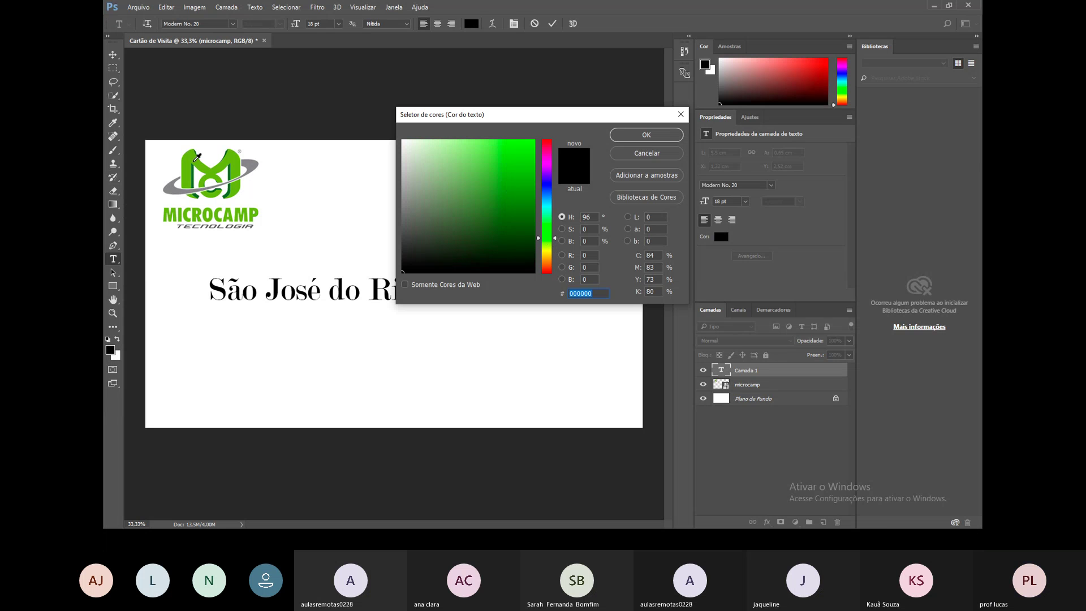
click(228, 160)
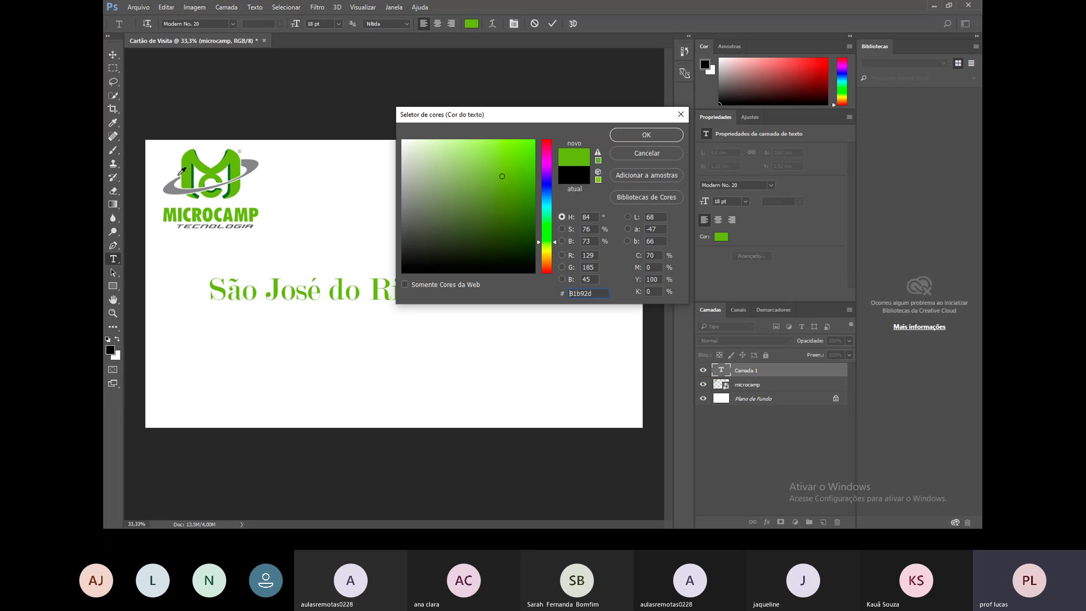
click(623, 135)
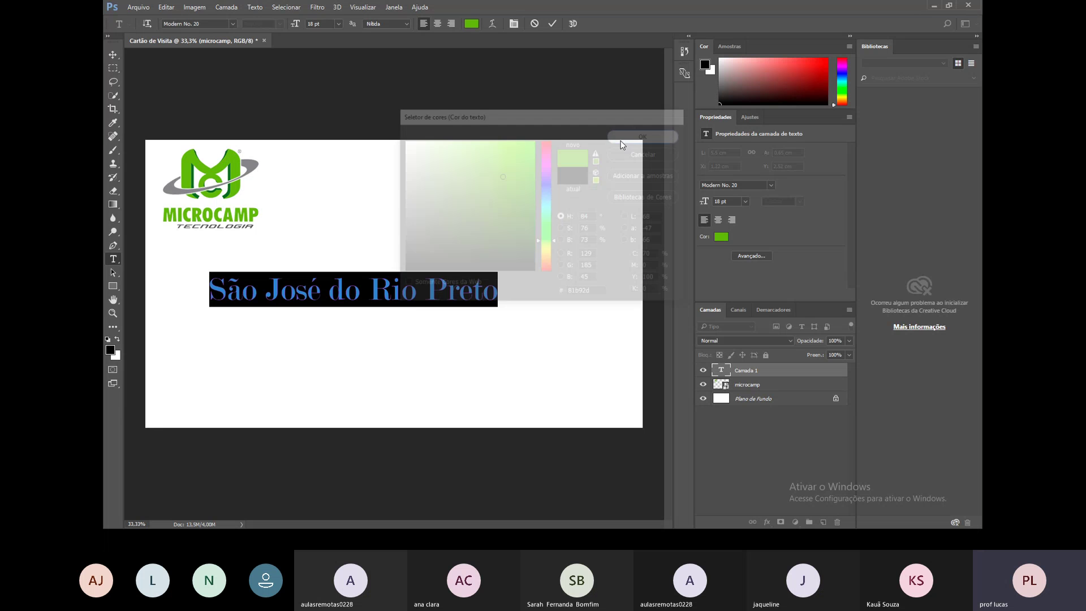
click(113, 54)
drag(323, 292, 398, 221)
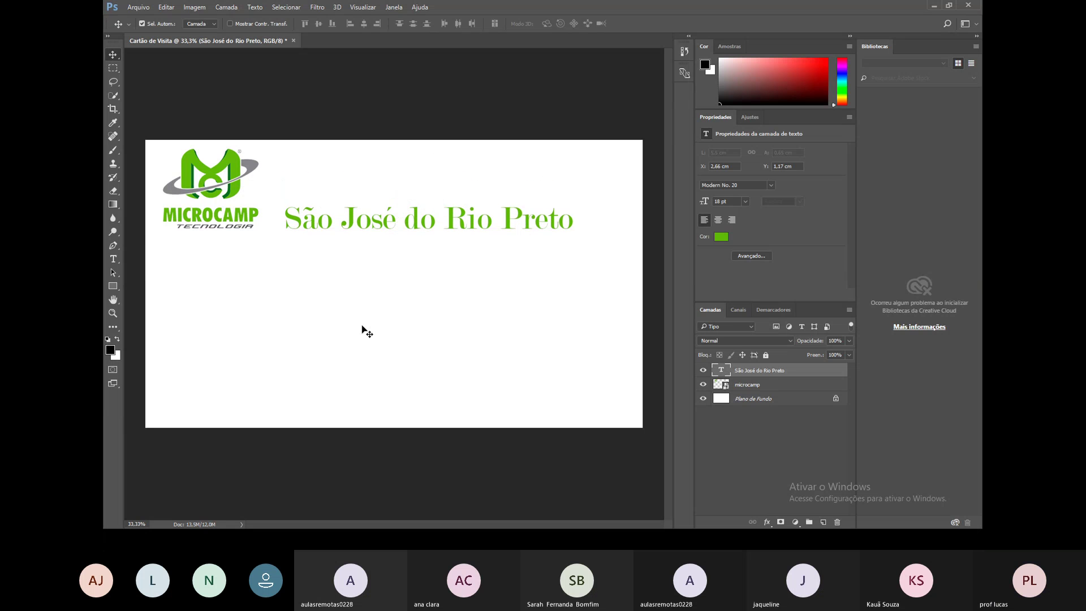
Reselect the city text layer and drag the line down, creating the 'São José do Rio Preto copiar' duplicate.
click(362, 324)
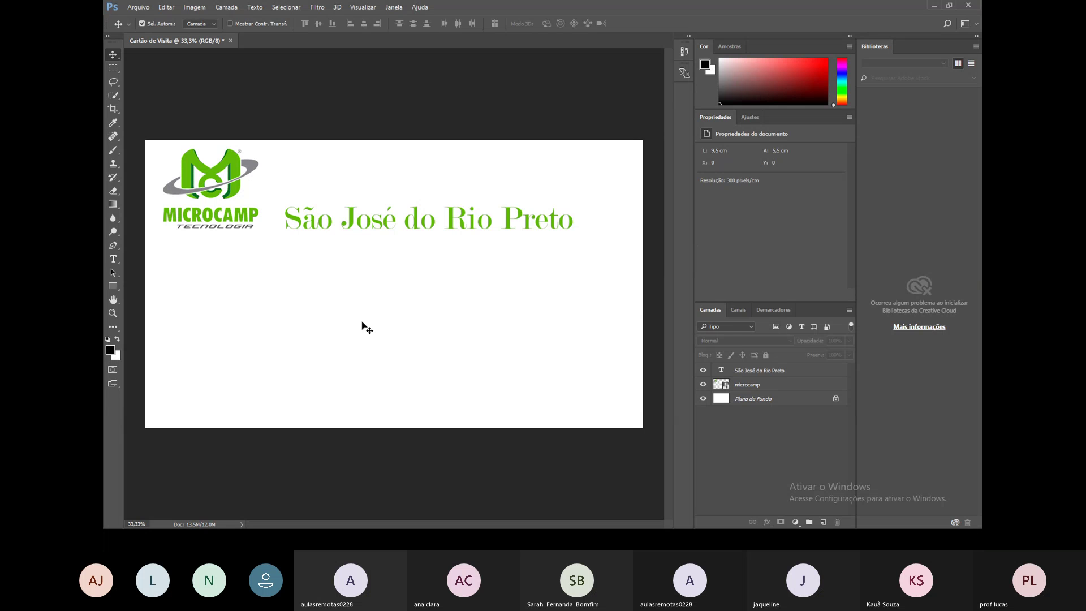
click(426, 220)
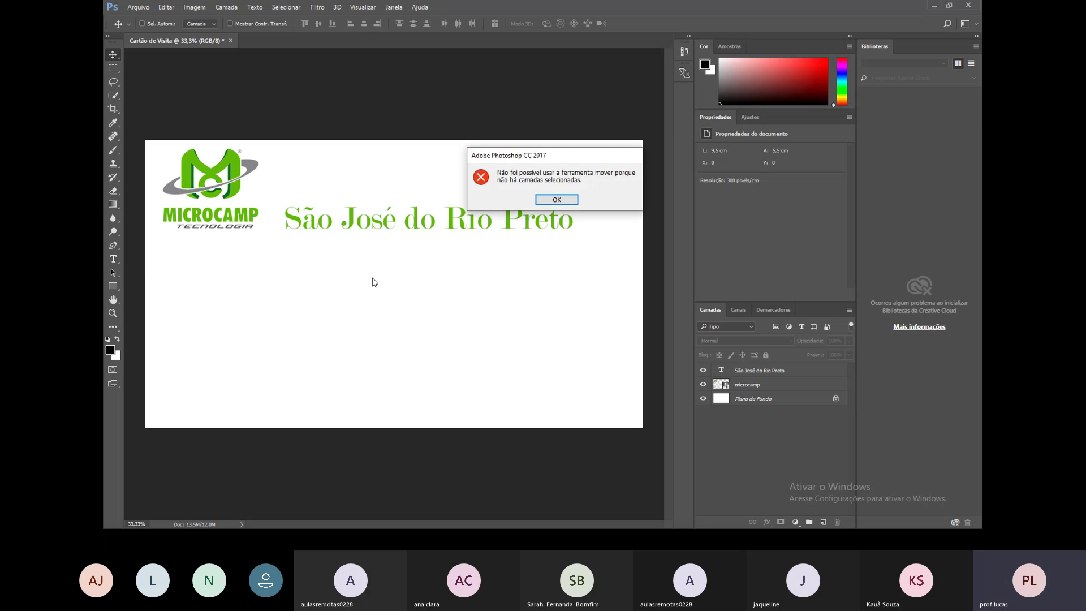
click(553, 202)
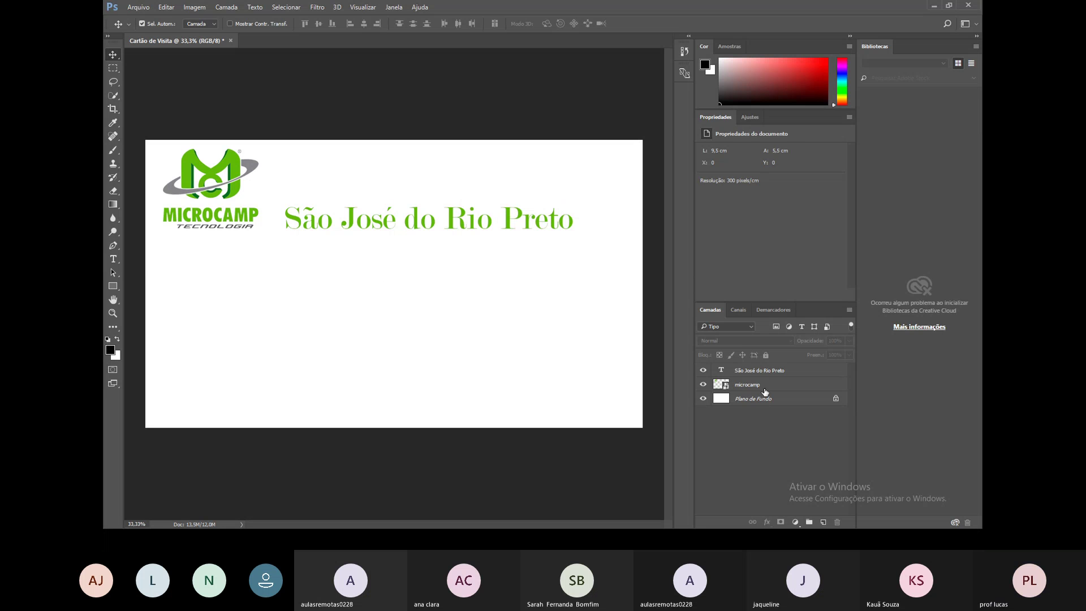
click(763, 370)
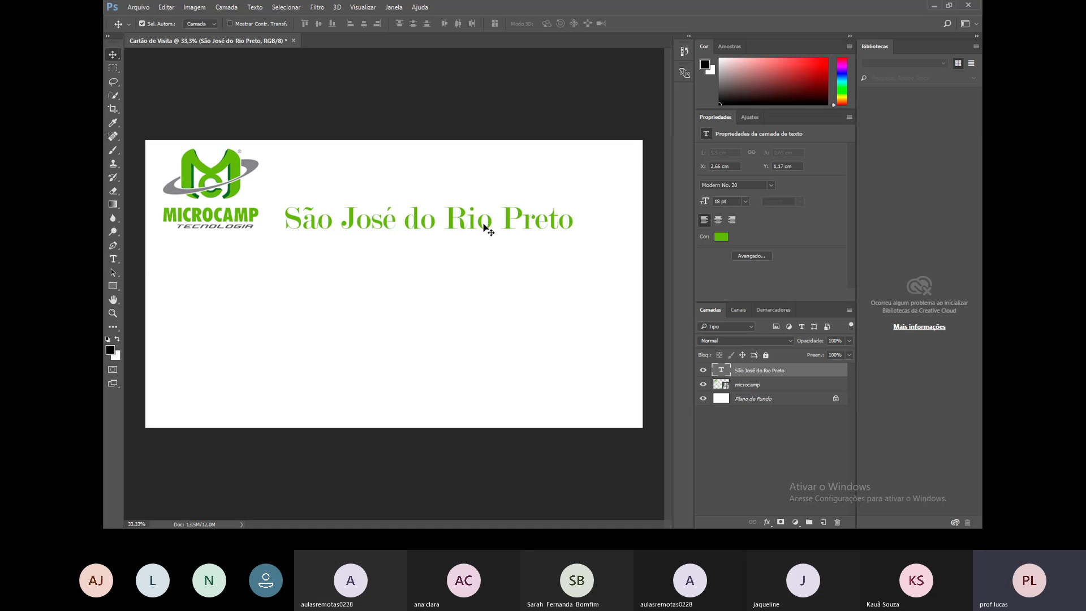
drag(485, 228, 432, 283)
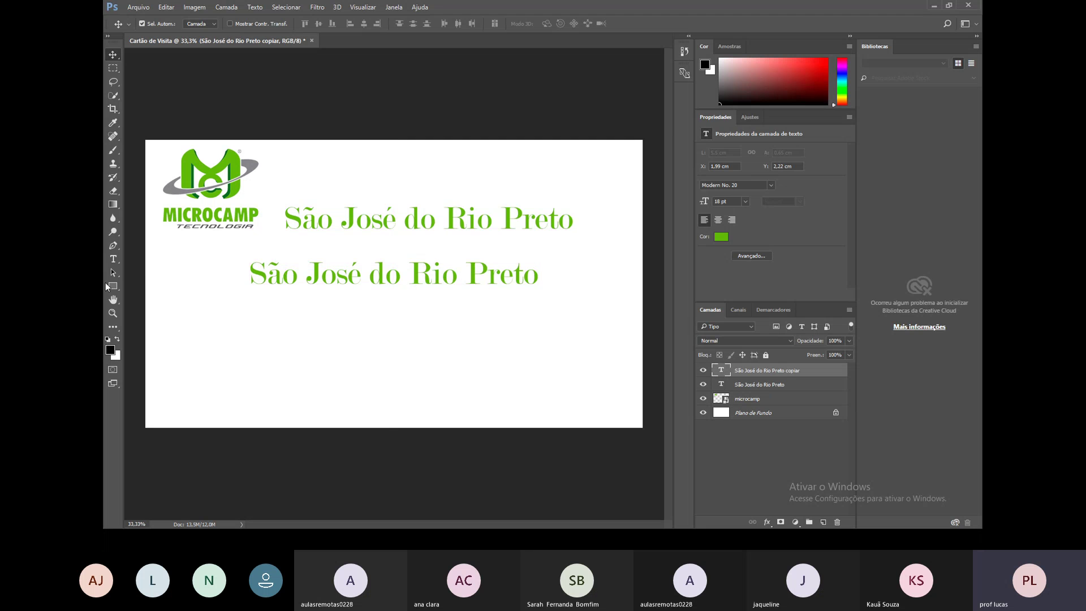
Replace the copied line's text with the person's name and 'Professor' on a second line.
click(113, 259)
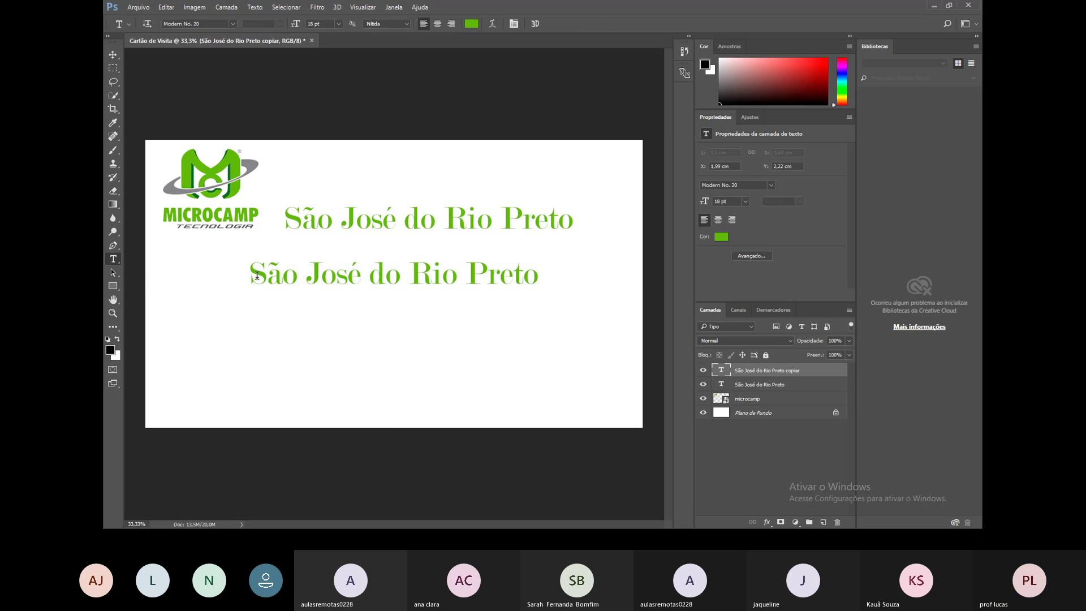
drag(257, 276, 611, 289)
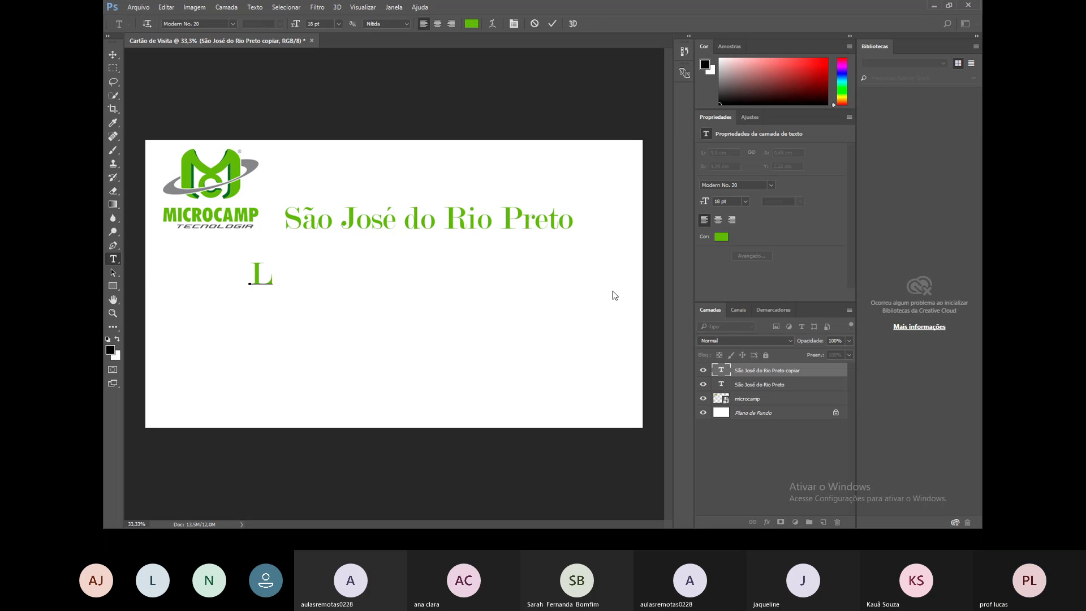
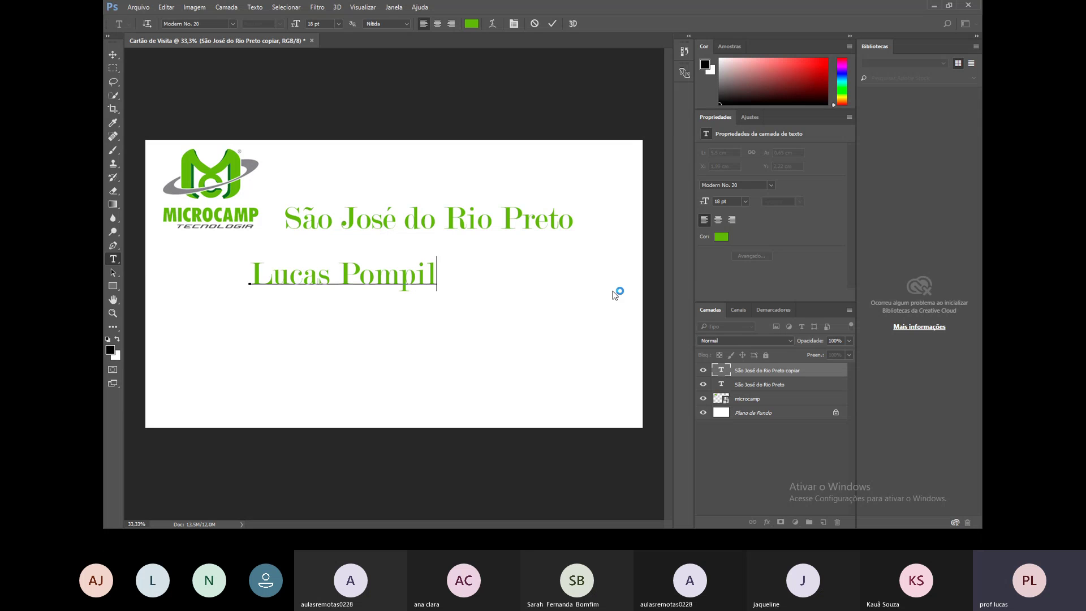
key(Return)
text(PRoe)
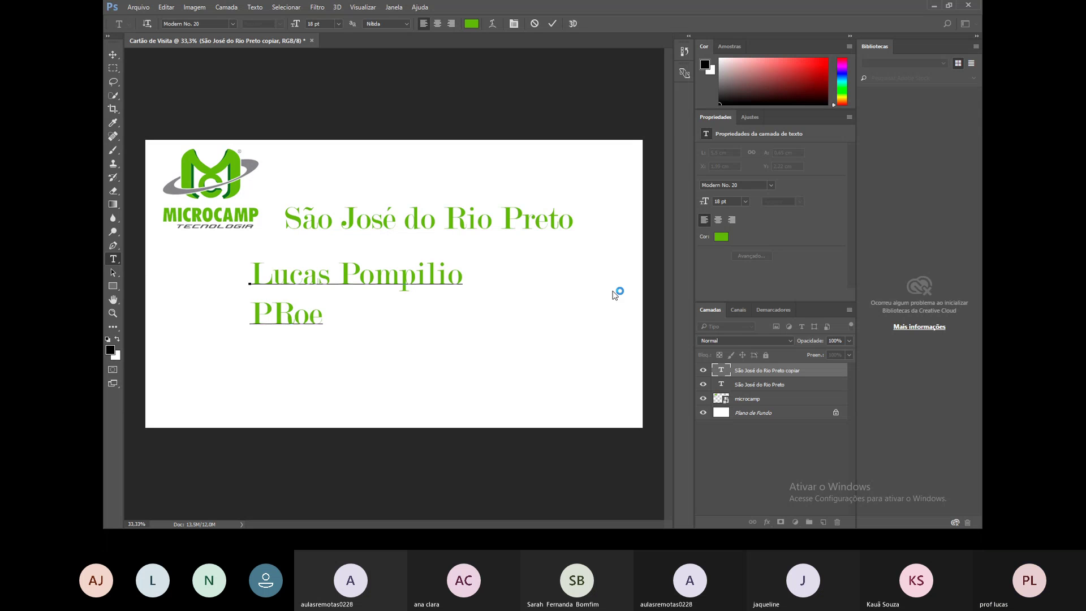
key(BackSpace)
key(BackSpace)
key(BackSpace)
text(rofessor)
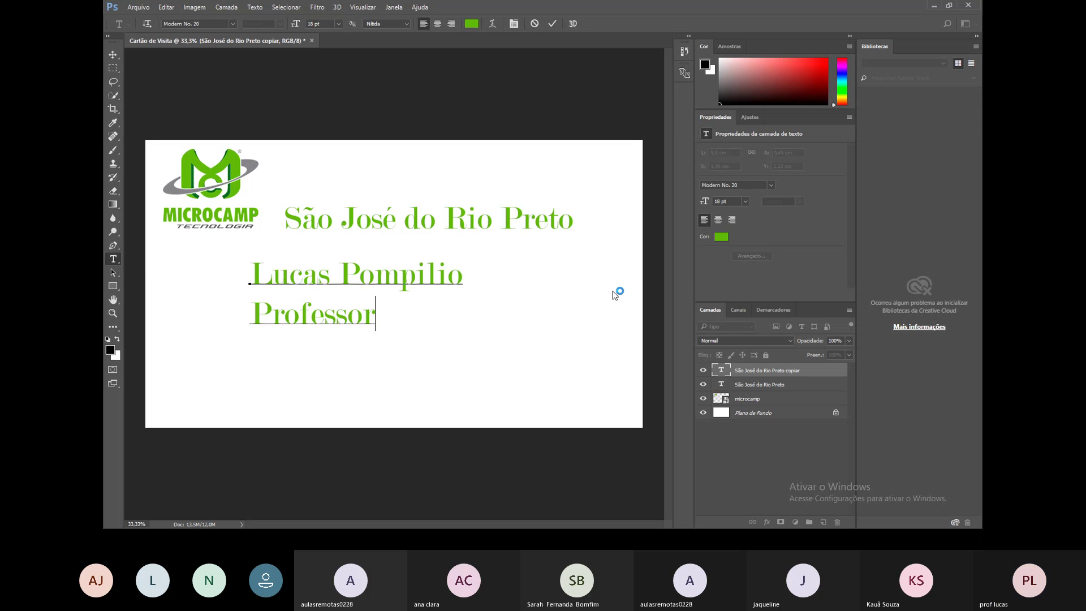
Centre-align the name and 'Professor' lines and position the block centred under the city name.
click(437, 23)
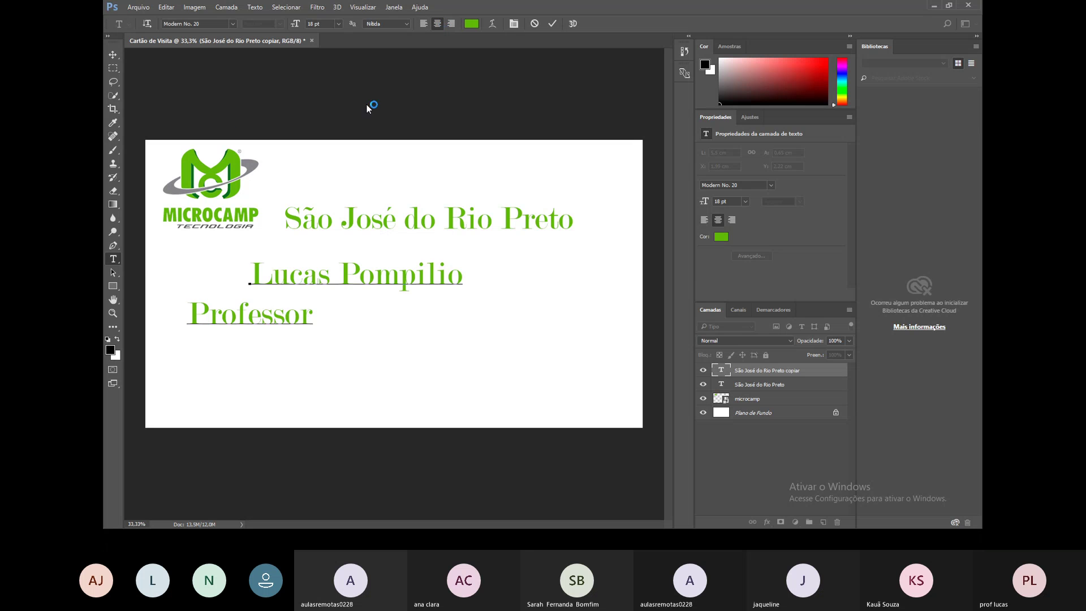
key(ctrl+a)
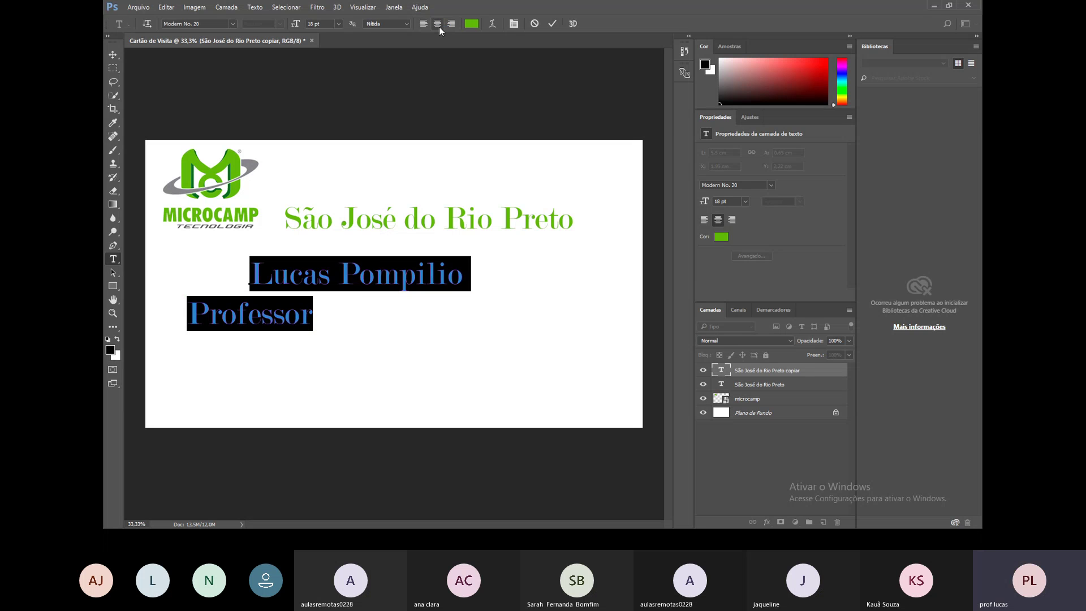
click(438, 24)
click(114, 55)
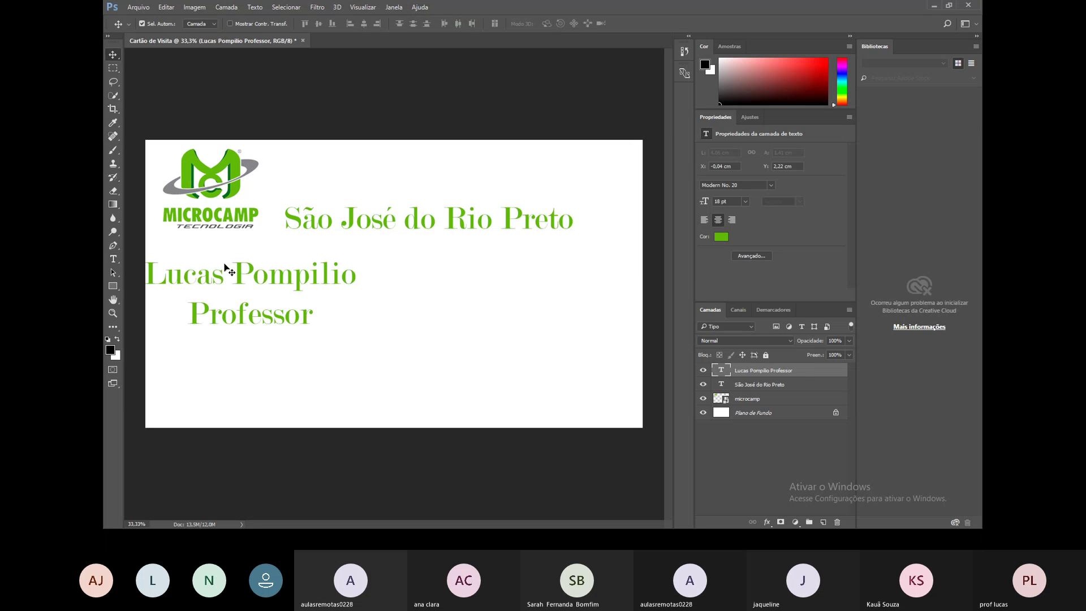
drag(244, 283, 375, 284)
click(554, 351)
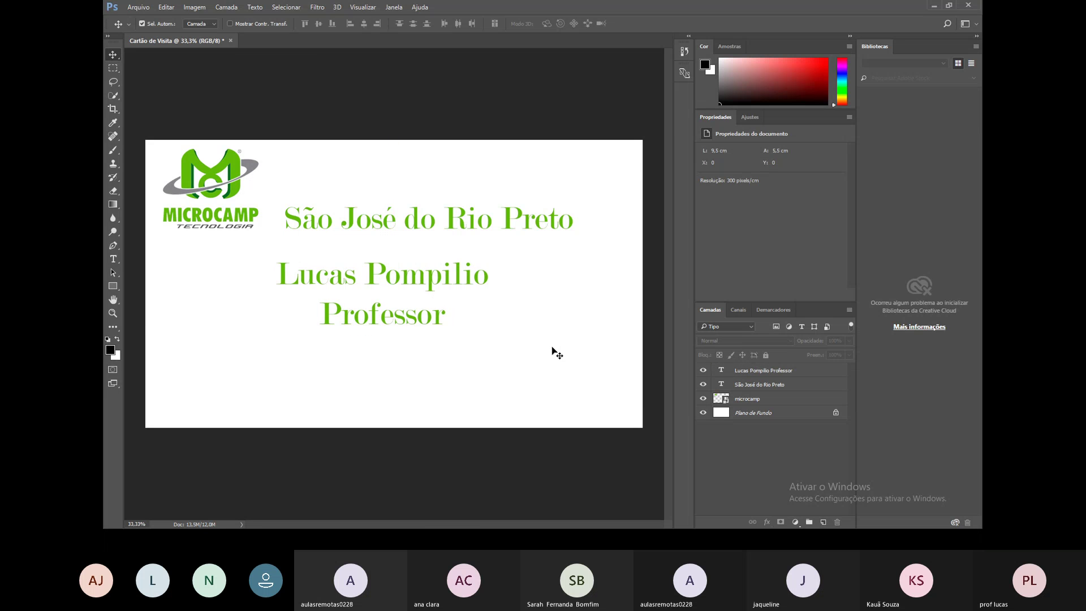
click(113, 259)
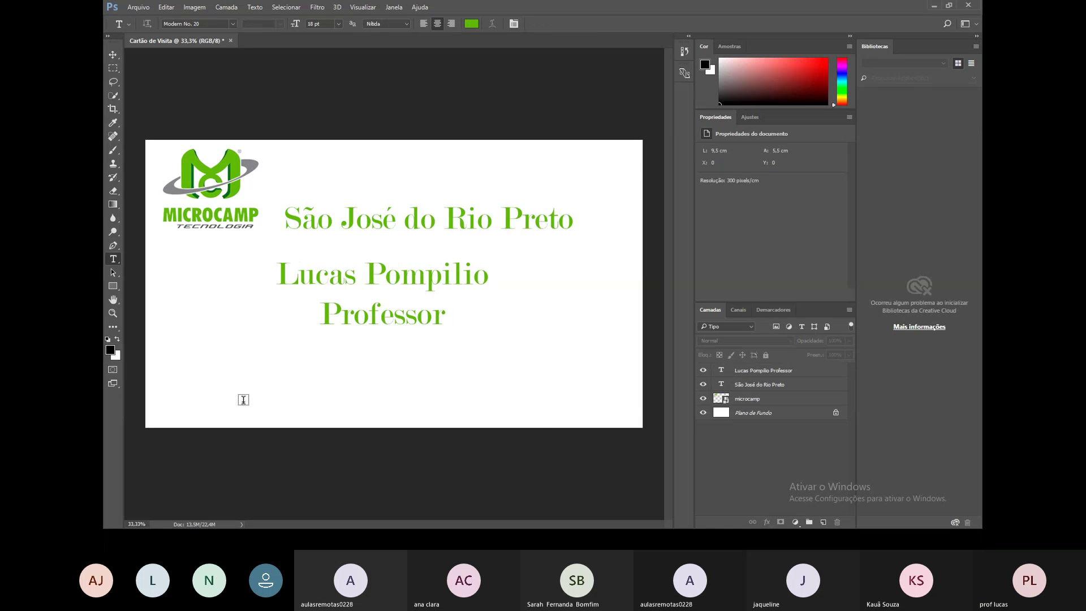
Type the street address, then the district and phone number, and centre the block at the card's bottom.
click(245, 382)
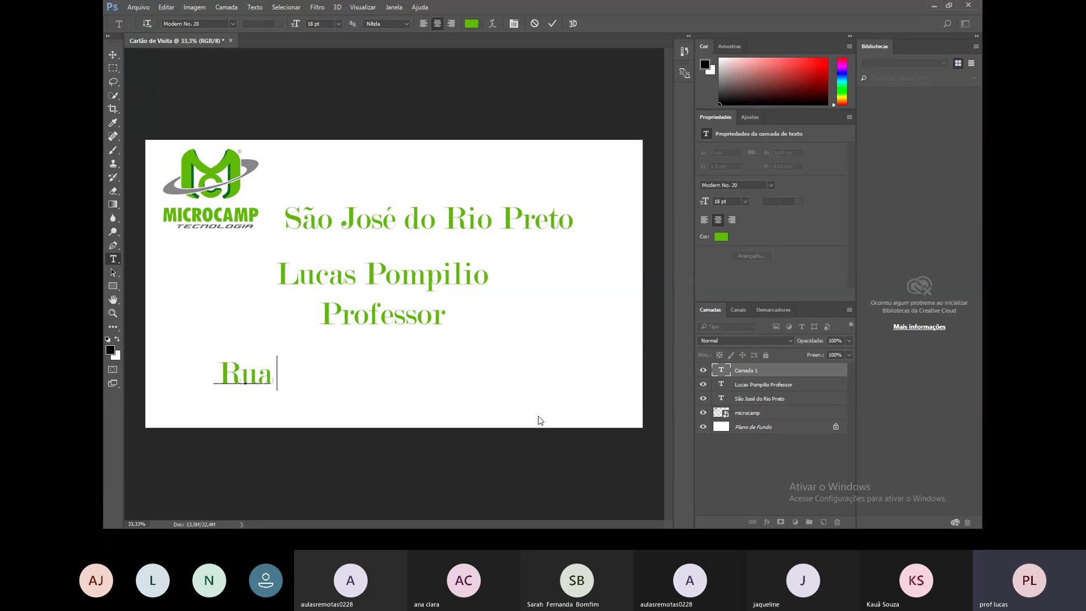
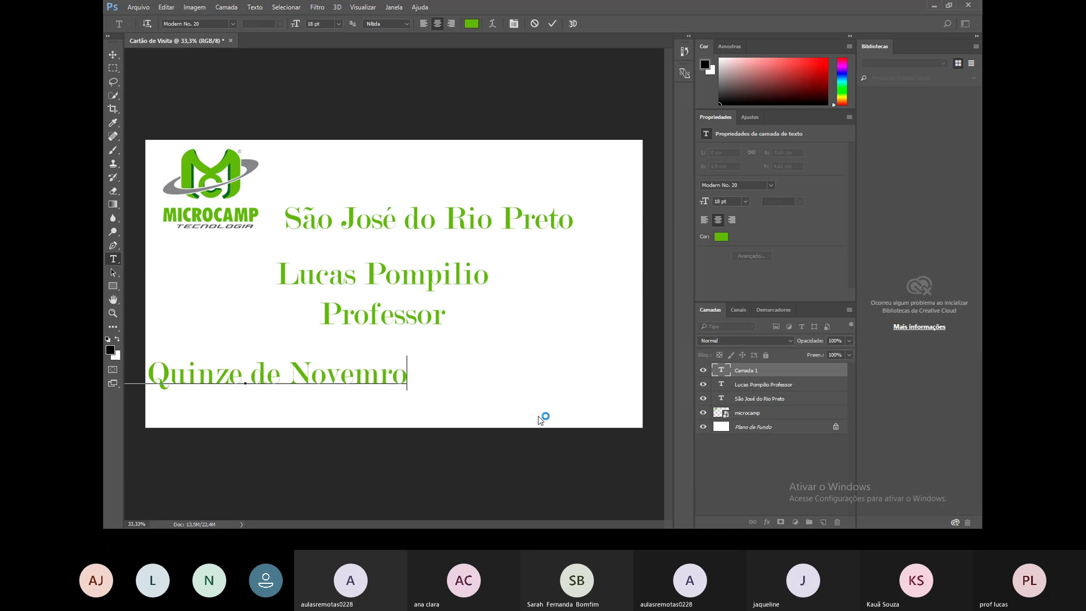
key(BackSpace)
key(BackSpace)
key(BackSpace)
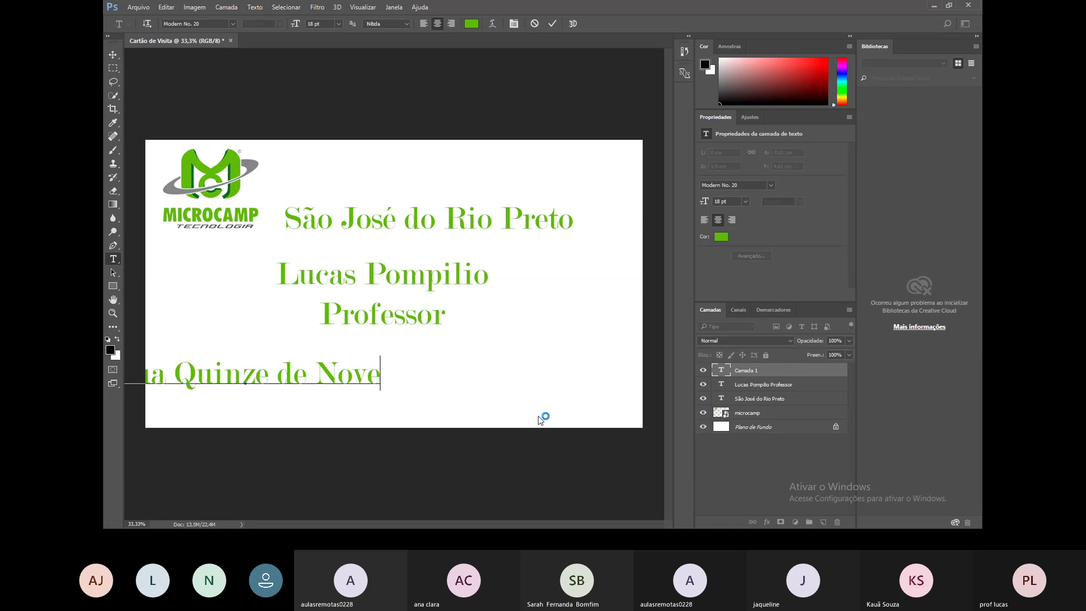
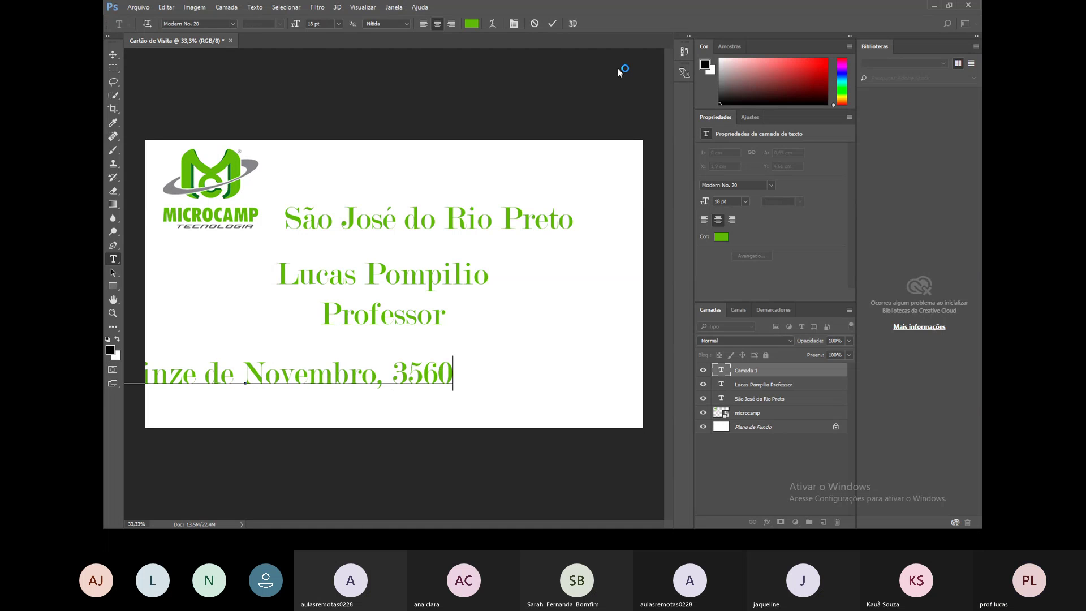
key(Return)
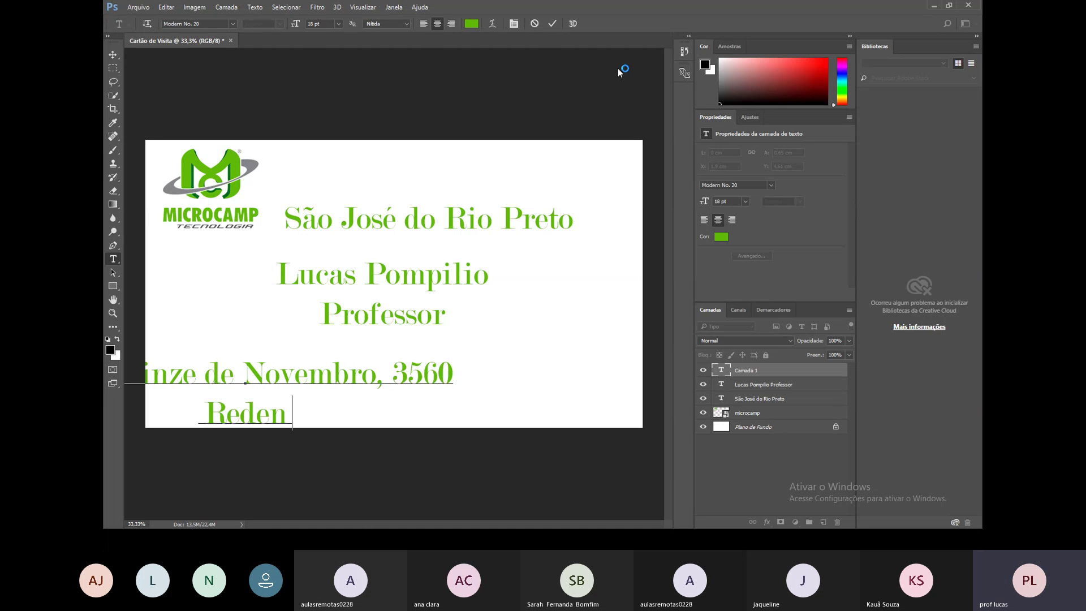
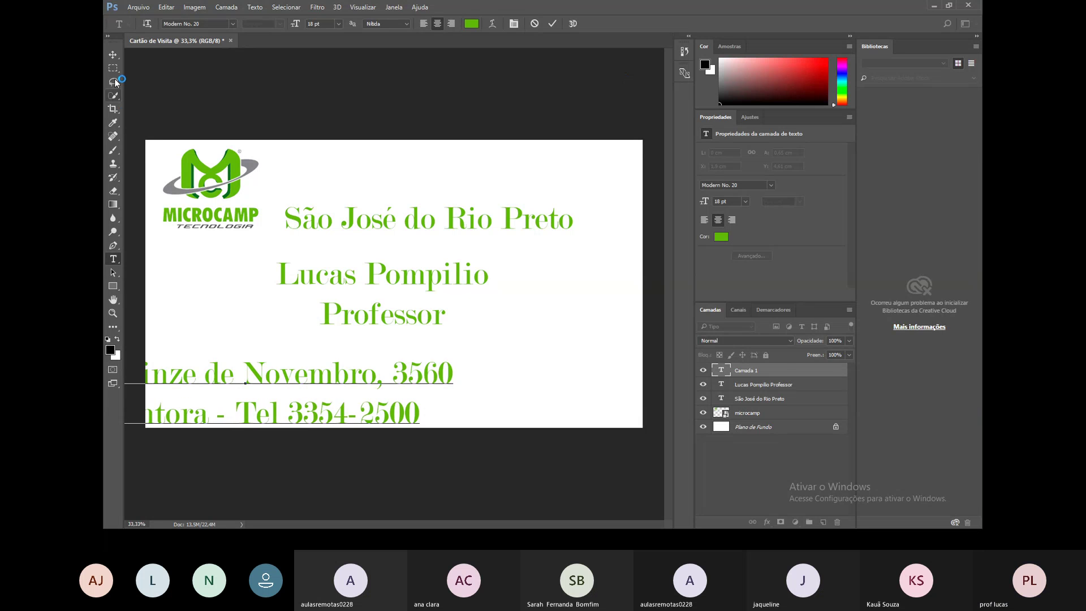
click(112, 54)
drag(247, 380, 384, 373)
Return to the slideshow and advance to the Ex 03 slide, '1. Crie um cartão de visita'.
click(472, 334)
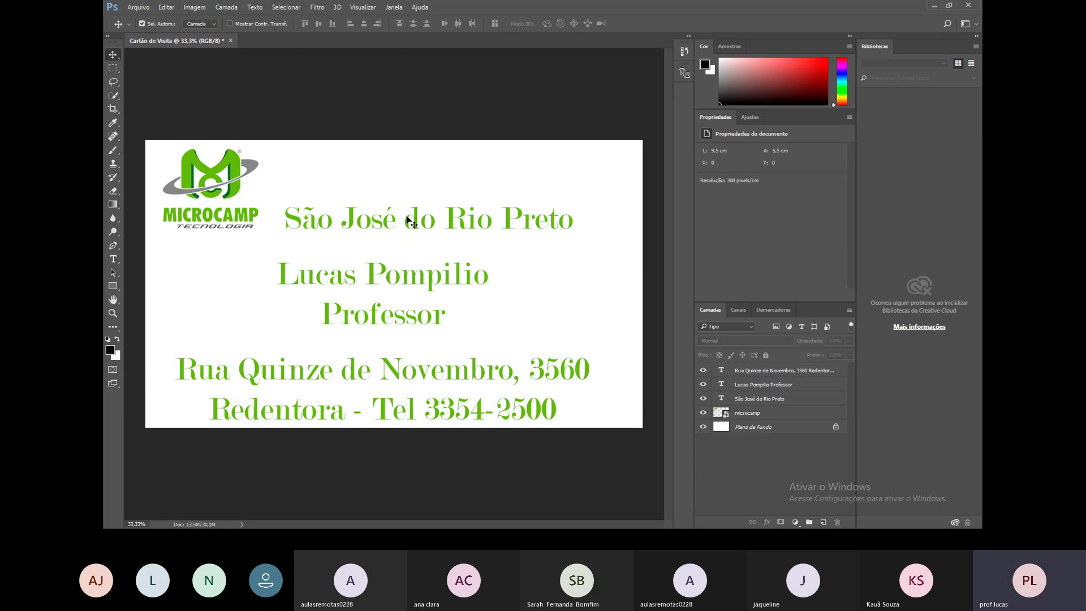
click(407, 221)
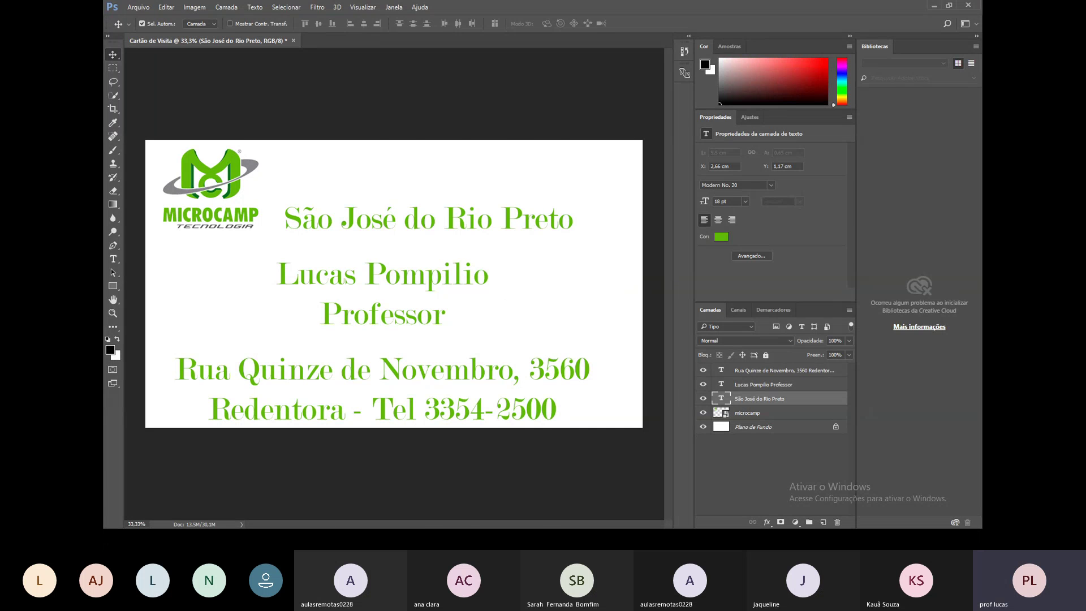
key(alt+Tab)
click(496, 407)
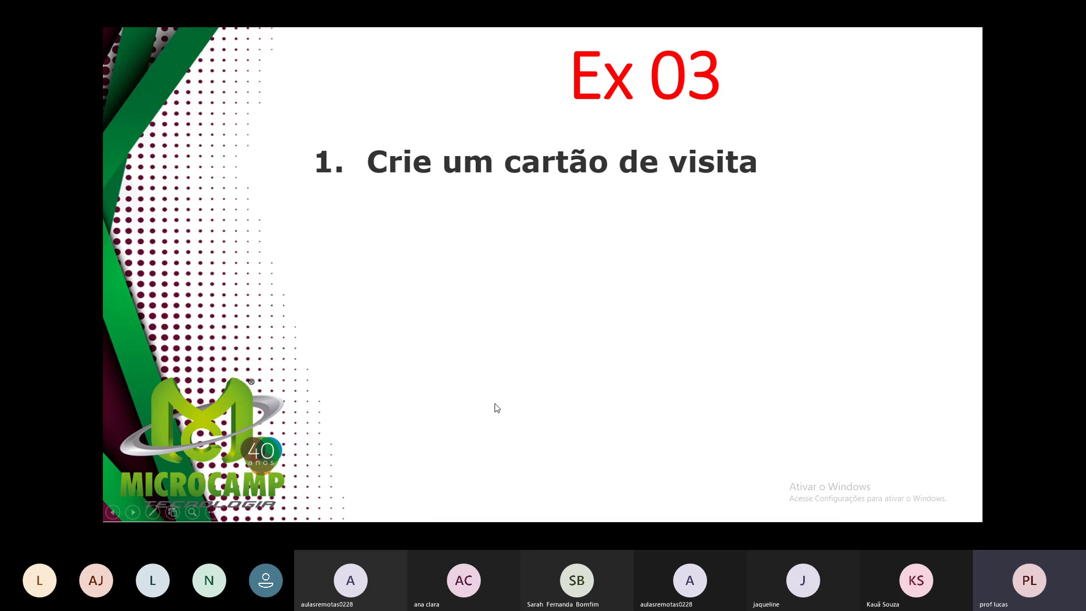